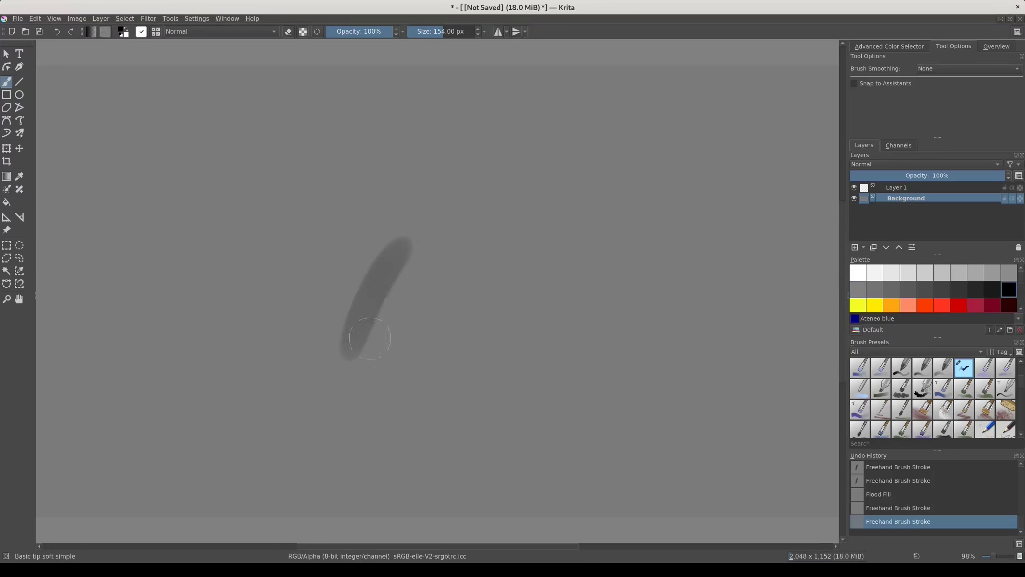
- Paint soft dark, then white, then gray test strokes on the blank gray canvas
drag(446, 198, 407, 337)
drag(485, 159, 423, 325)
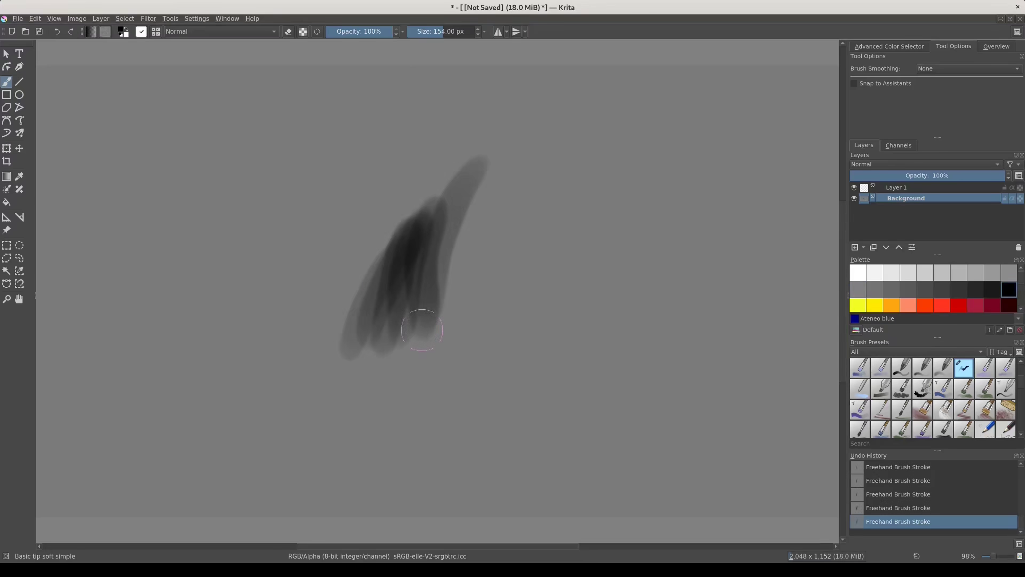
click(857, 273)
drag(448, 228, 420, 322)
click(874, 289)
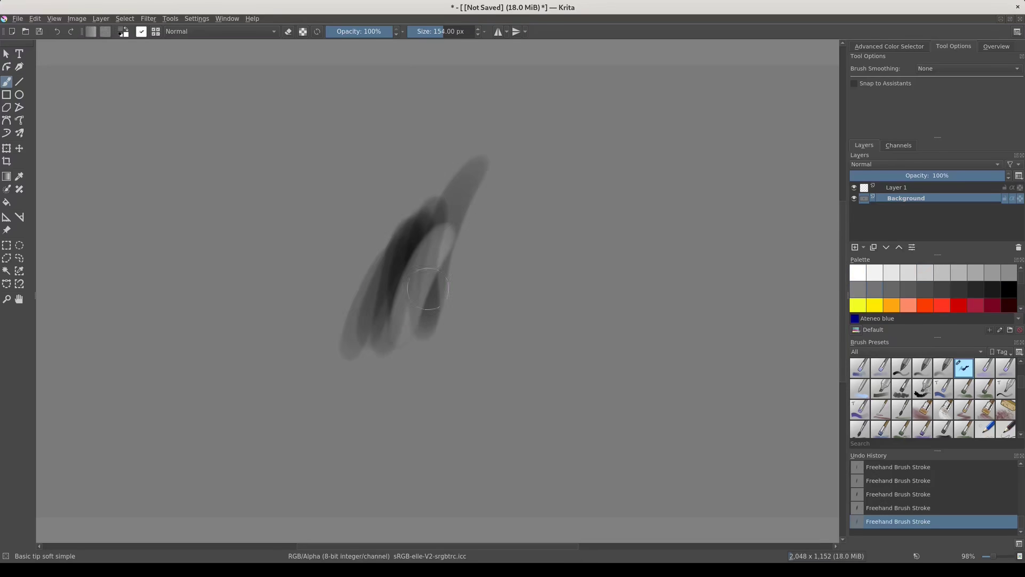
drag(440, 226, 404, 334)
mouse_move(428, 259)
mouse_down()
mouse_move(384, 302)
mouse_move(472, 261)
mouse_up()
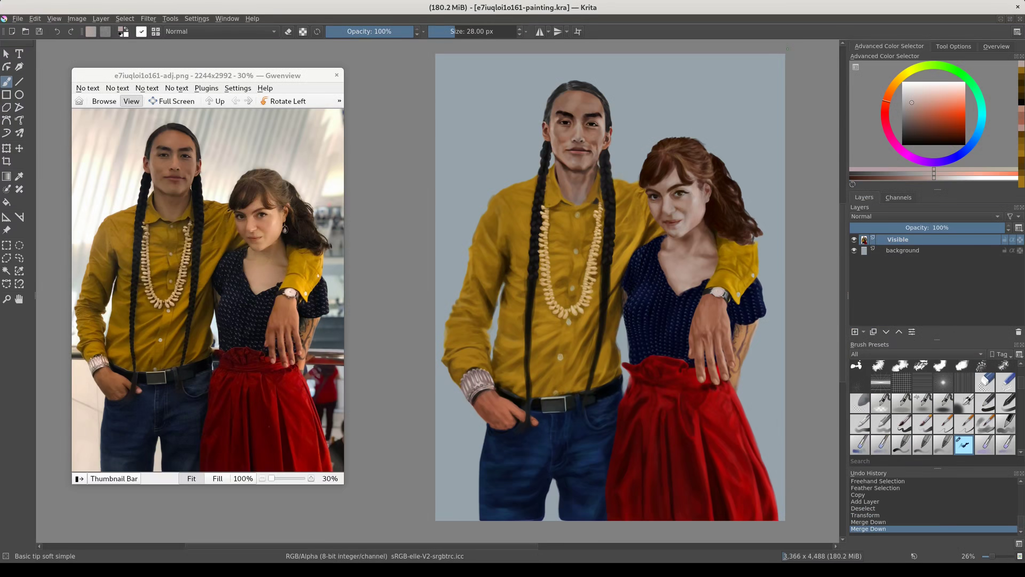
- Freehand-select and feather the man's wrist and bracelet, paste it onto a new layer, and deselect
click(19, 257)
drag(476, 412, 471, 411)
key(shift+F6)
key(ctrl+c)
key(ctrl+v)
key(ctrl+shift+a)
- Warp the pasted wrist piece with a Cage transform and apply it
key(ctrl+t)
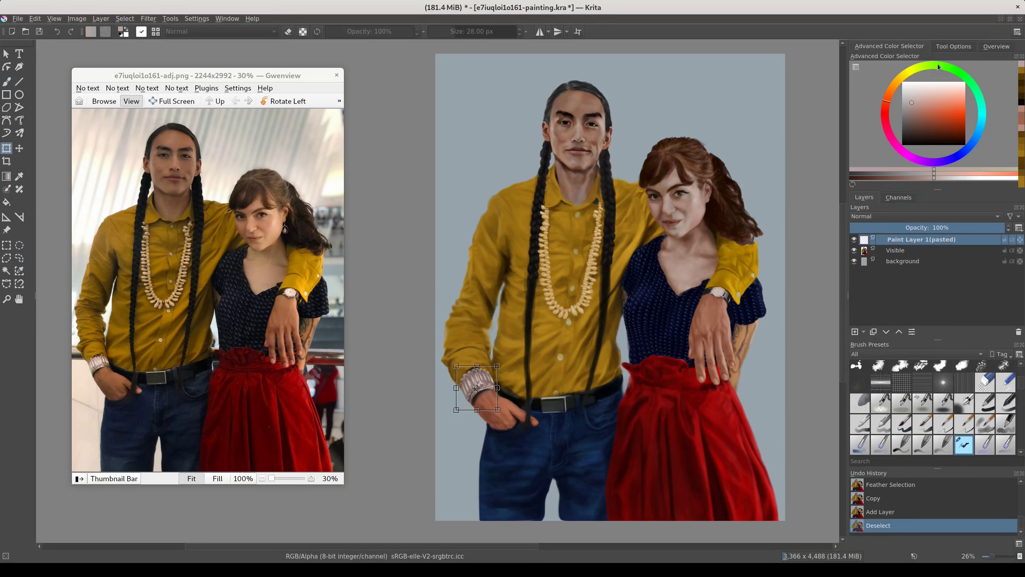
click(954, 46)
click(901, 72)
click(476, 398)
click(488, 368)
key(Return)
key(b)
scroll(488, 349, up, 3)
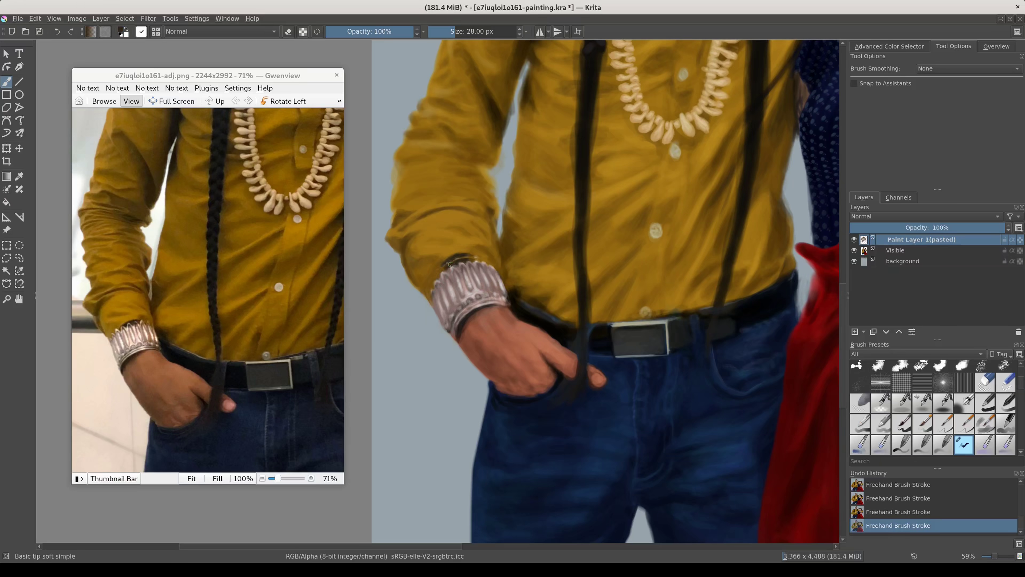
- Sample golden shirt, dark cuff and silver-pink bracelet colours to touch up the cuff edges
ctrl+click(459, 254)
ctrl+click(459, 262)
ctrl+click(460, 264)
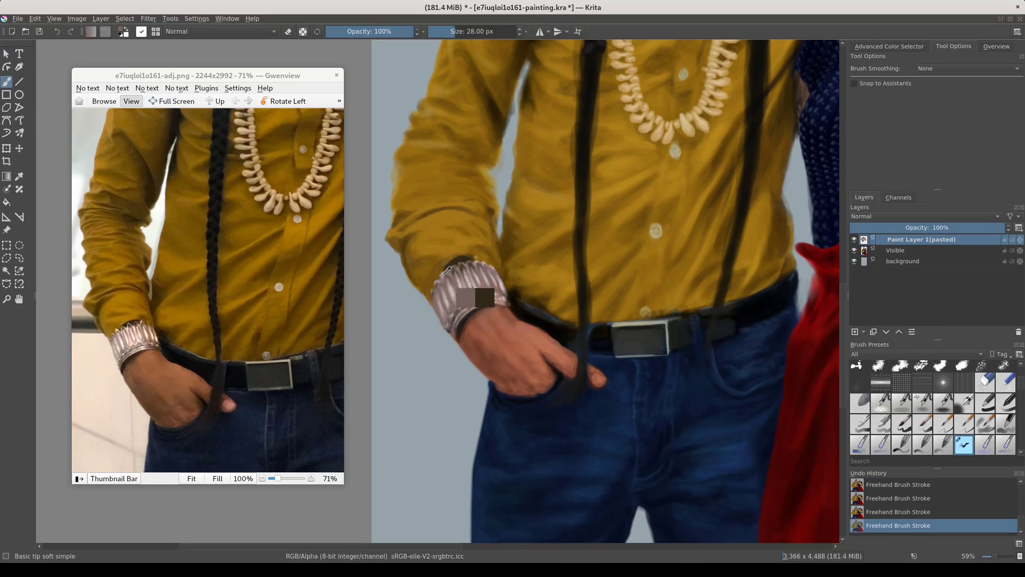
ctrl+click(474, 285)
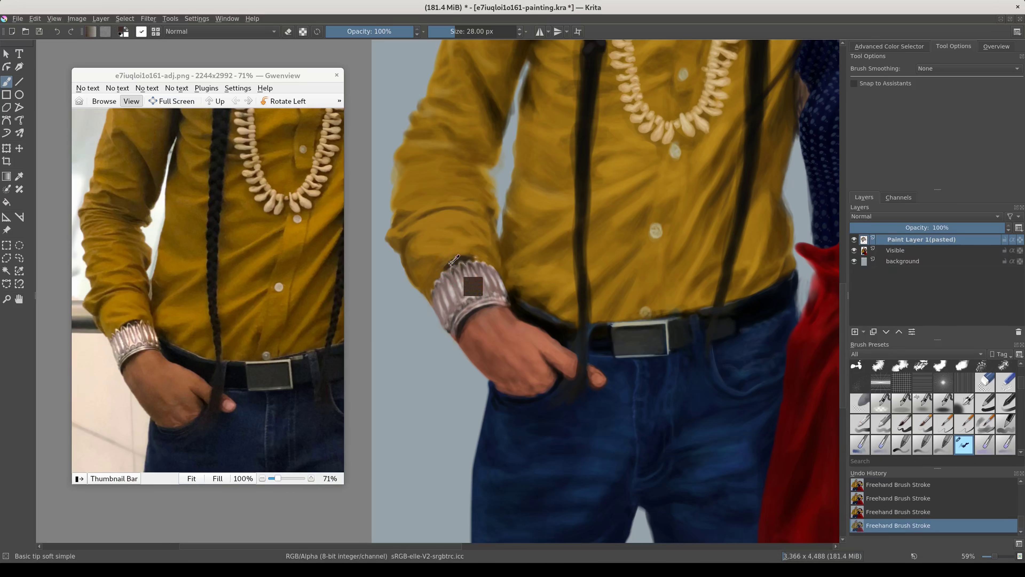
ctrl+click(477, 262)
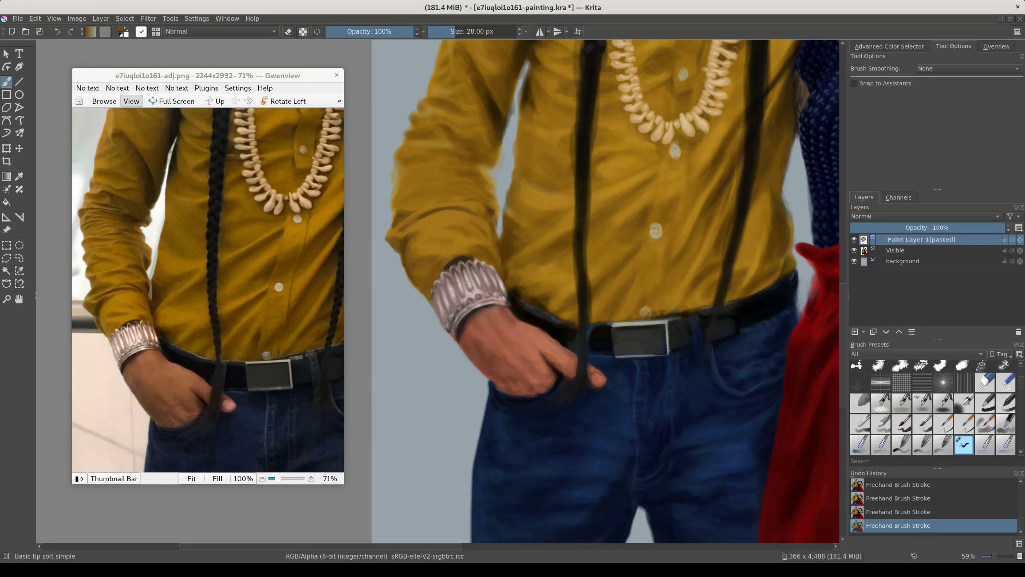
ctrl+click(522, 306)
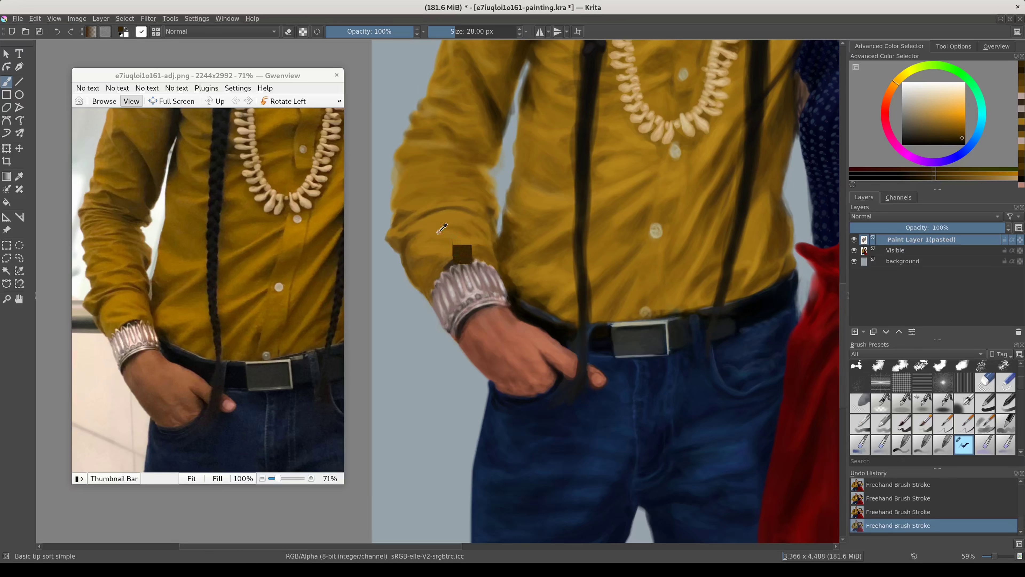
ctrl+click(523, 250)
ctrl+click(545, 258)
- Resize the brush from 63 to 38 px and merge the pasted wrist layer into Visible
drag(545, 258, 565, 242)
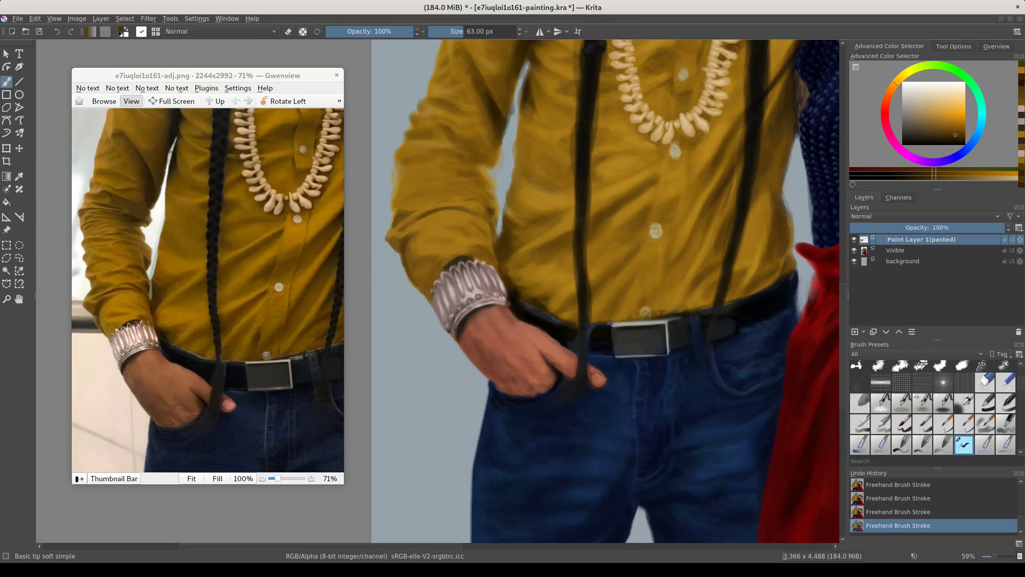
ctrl+click(533, 230)
drag(525, 232, 502, 224)
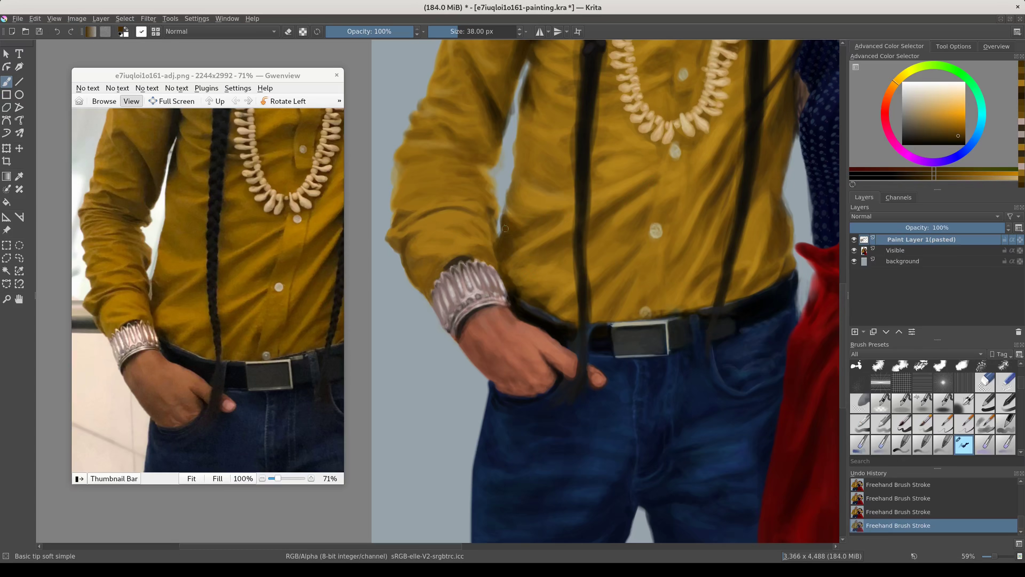
key(e)
key(ctrl+e)
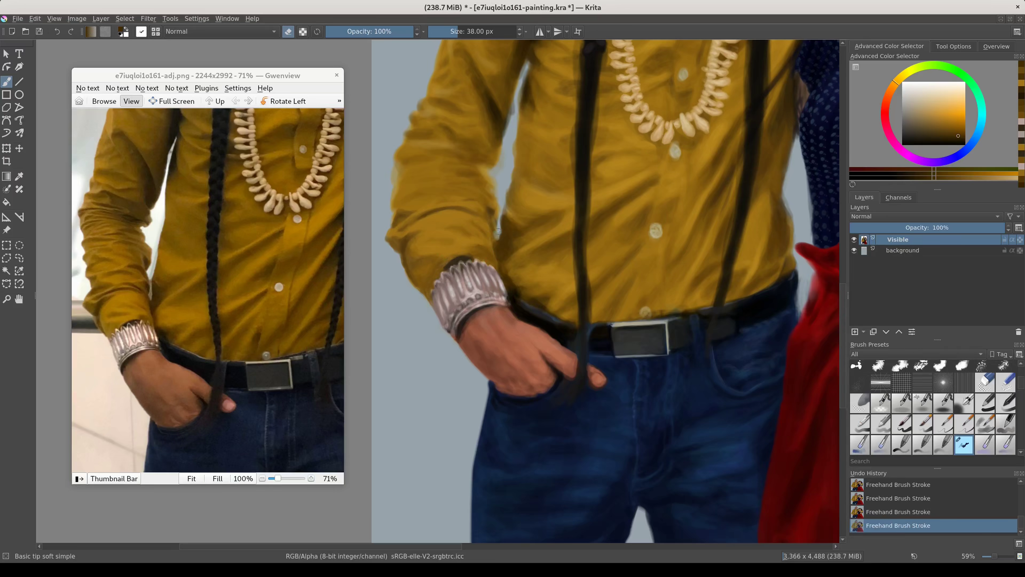
key(e)
ctrl+click(504, 264)
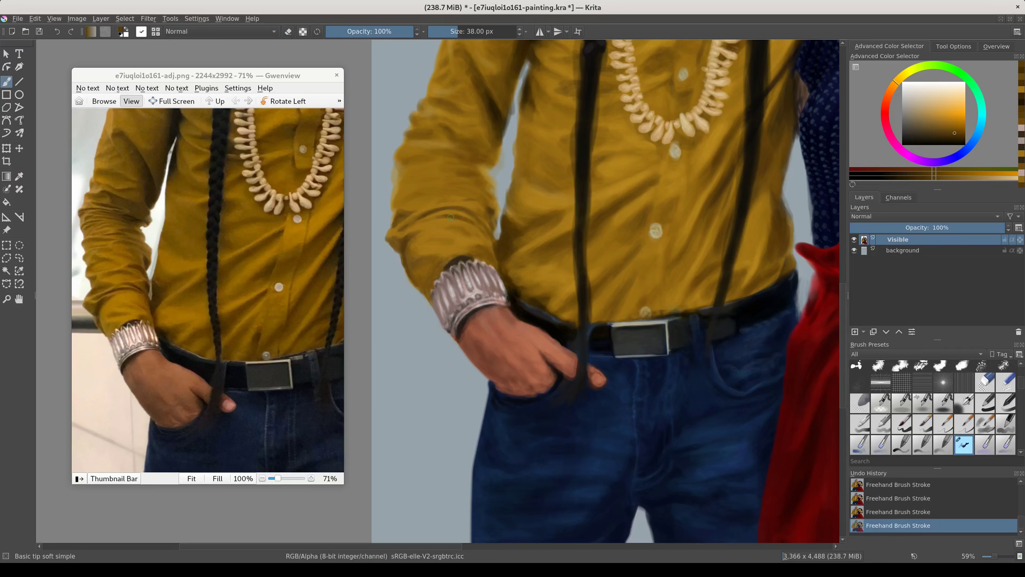
- Paint a near-black shadow just above the bracelet, then re-sample the golden shirt colour
ctrl+click(432, 216)
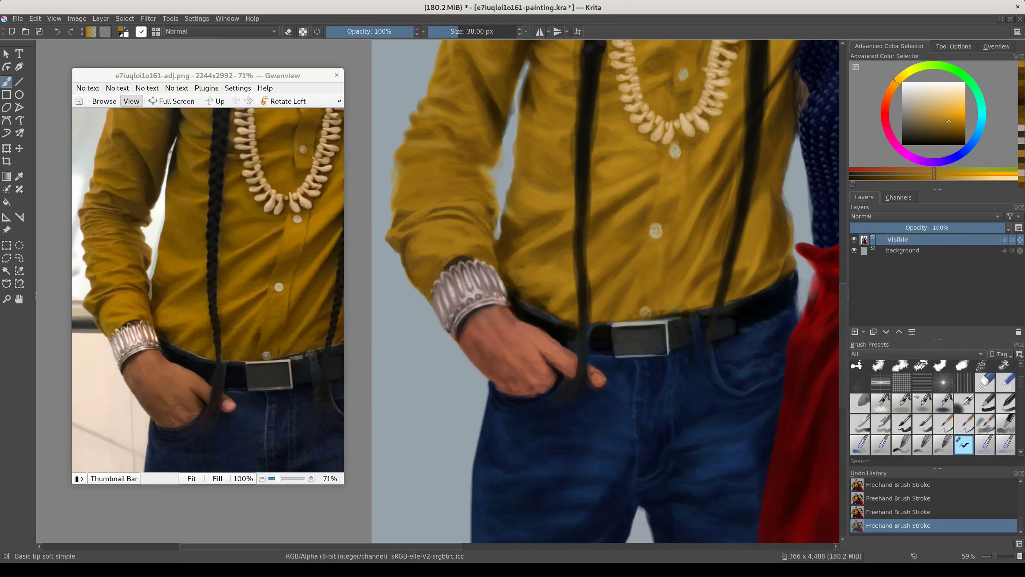
ctrl+click(811, 91)
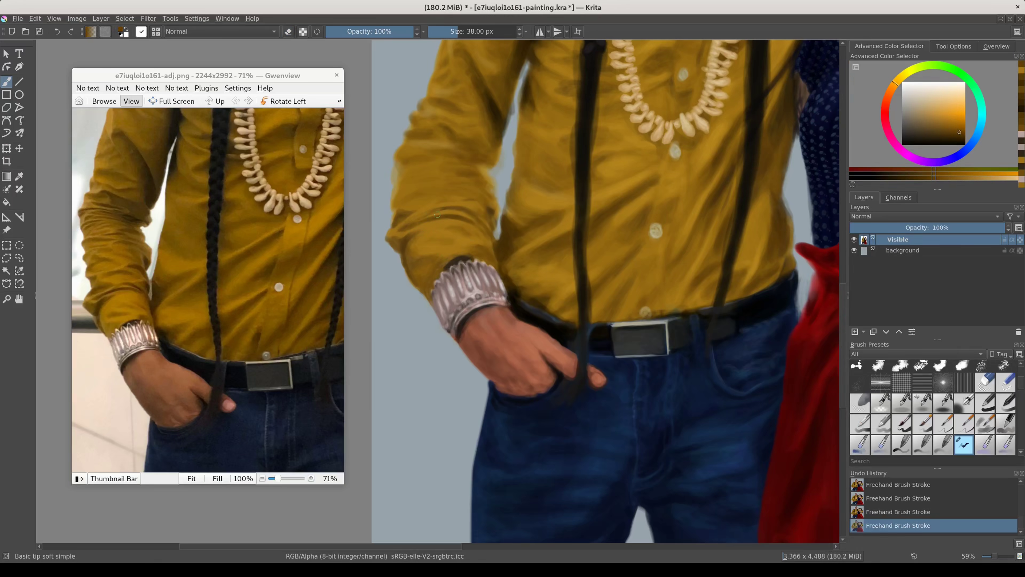
scroll(427, 287, up, 5)
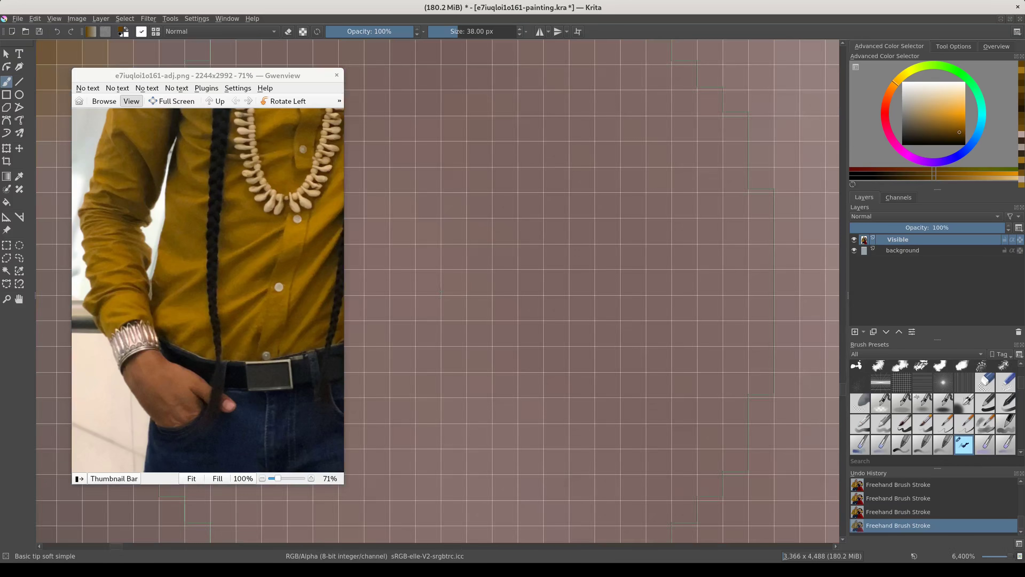
ctrl+click(581, 294)
mouse_move(549, 279)
mouse_down()
mouse_move(480, 340)
mouse_move(468, 319)
mouse_up()
ctrl+click(494, 299)
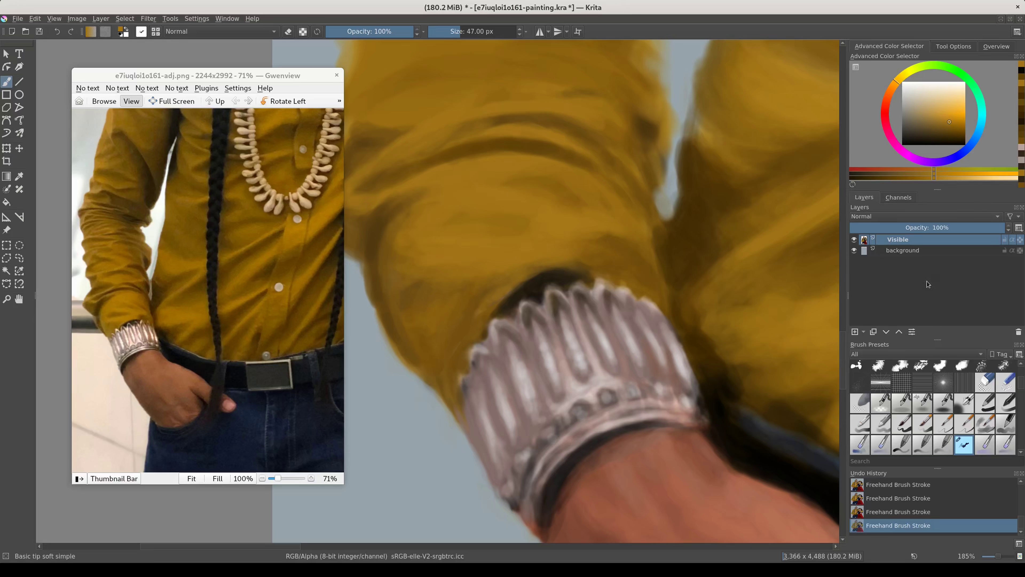
click(170, 18)
click(942, 291)
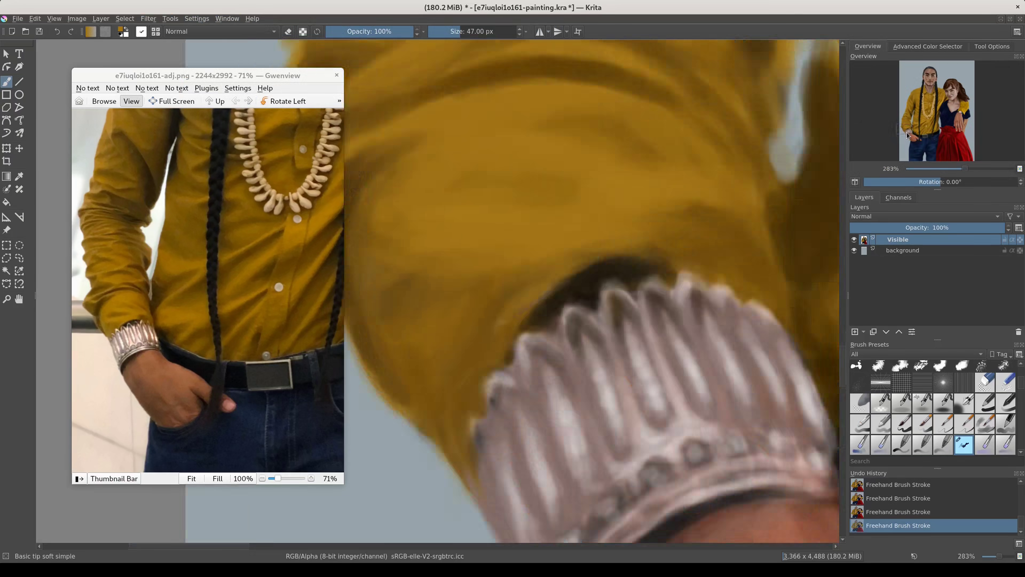
- Move the Overview docker under the colour selector, enlarge it, and close Brush Presets
drag(960, 168, 954, 168)
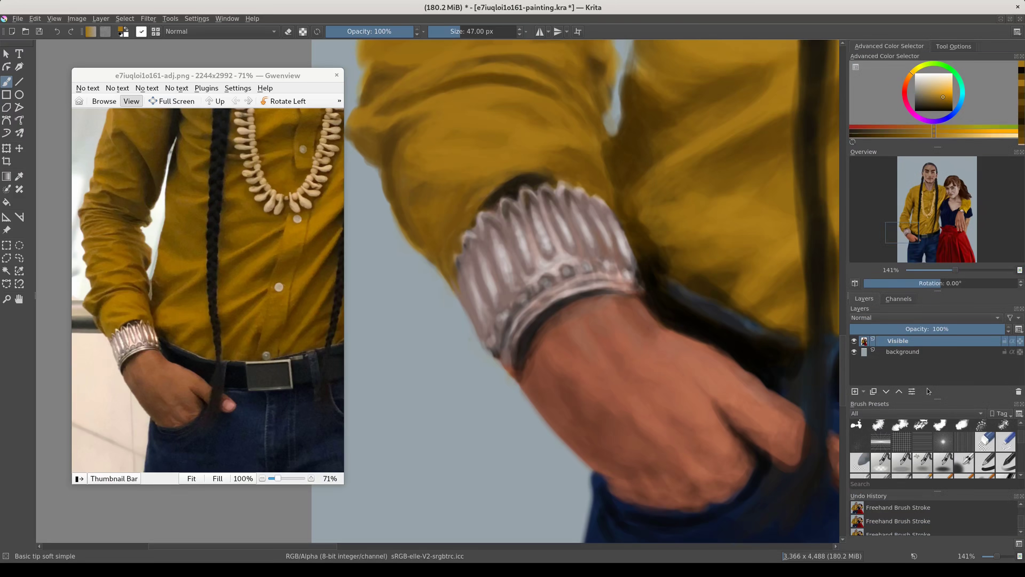
click(228, 19)
click(383, 146)
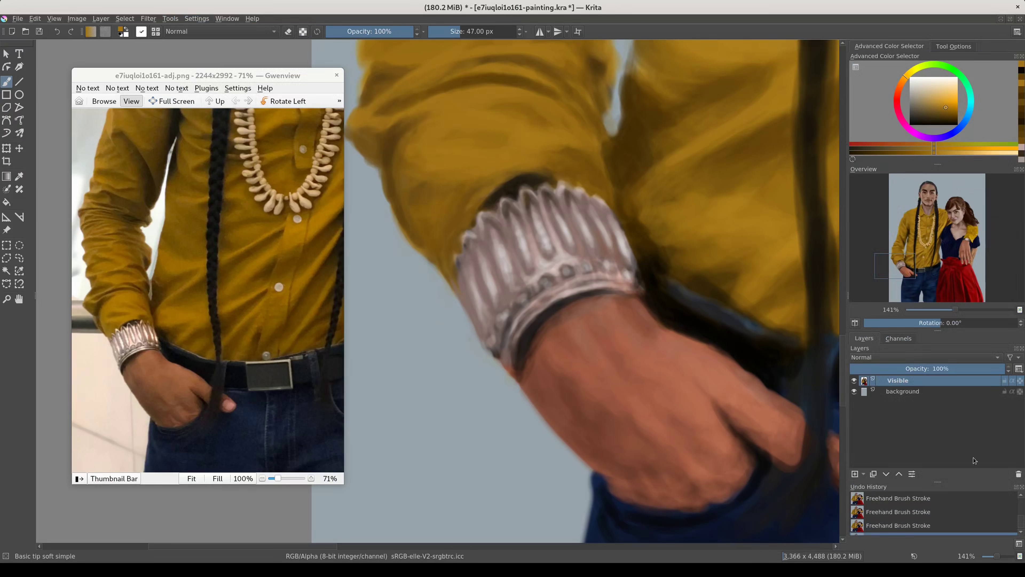
drag(942, 307, 941, 388)
- Save the layout as the workspace 'my overview' and reduce the brush size
click(1017, 31)
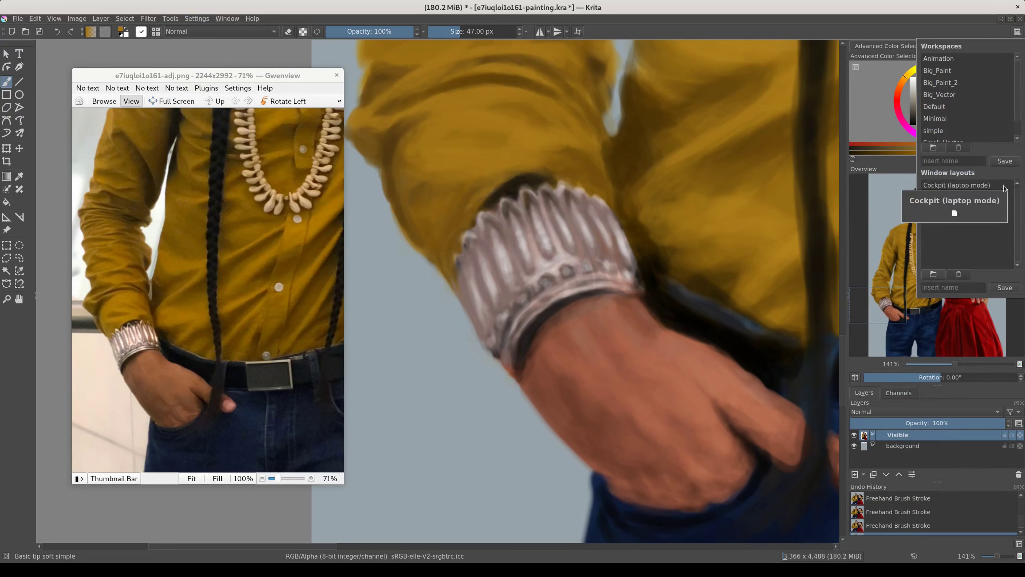
text(my overview)
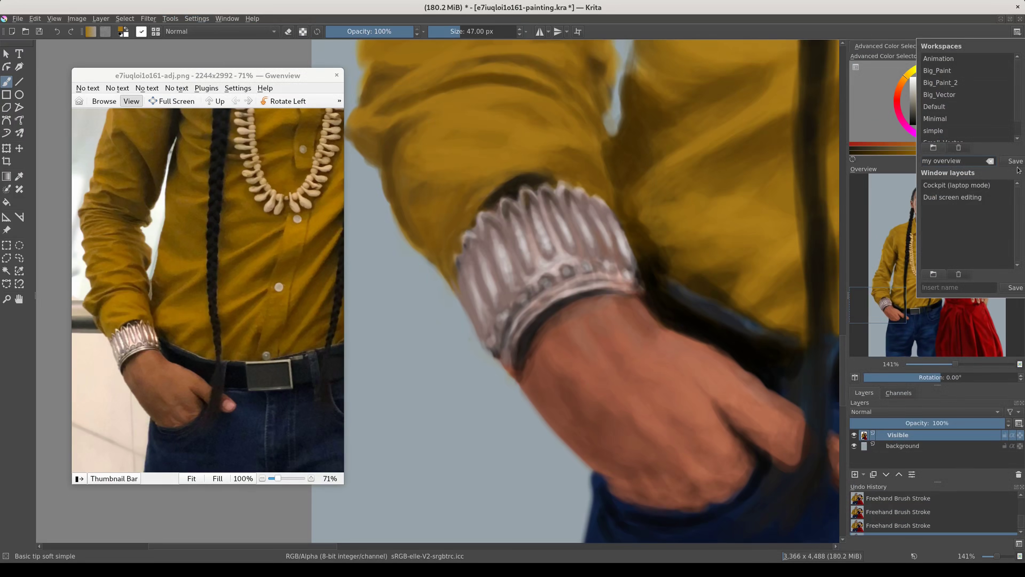
click(1015, 161)
click(1014, 287)
key(Return)
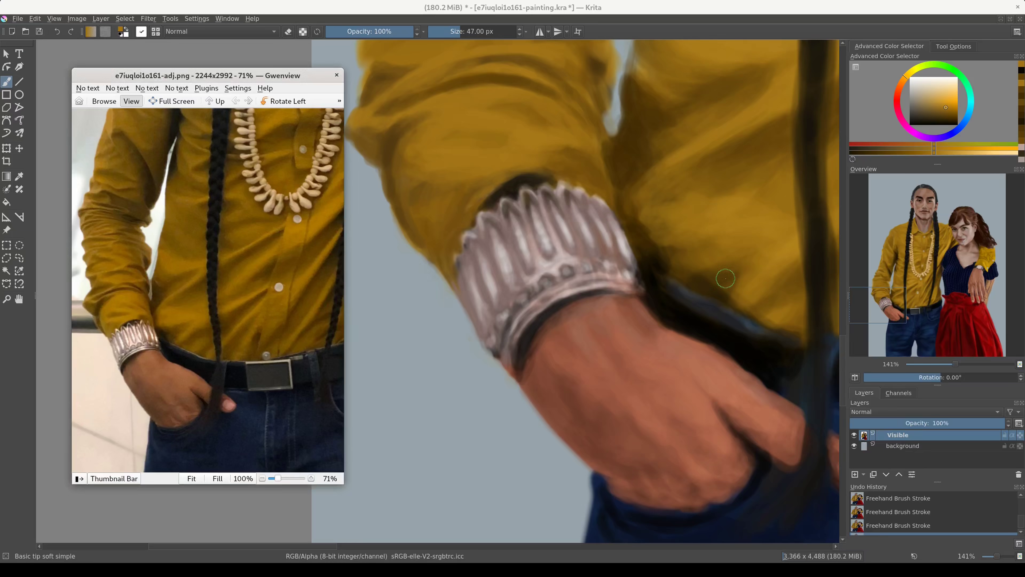
key(ctrl+z)
- Model the man's hand in the jeans pocket with salmon skin tones, resizing the brush 24–59 px
key(bracketleft)
key(bracketleft)
key(bracketleft)
ctrl+click(679, 366)
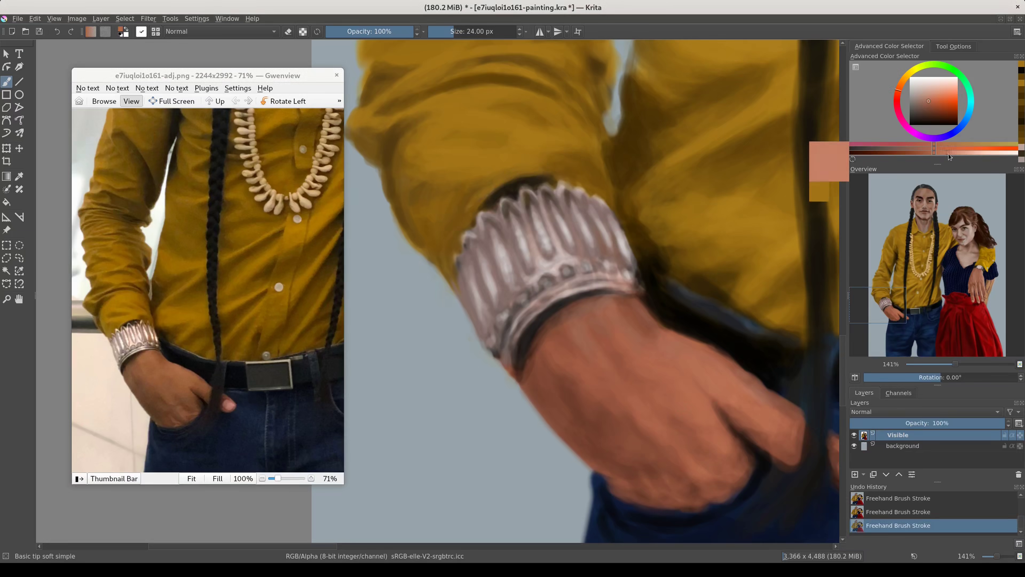
shift+drag(679, 366, 728, 379)
drag(702, 442, 554, 267)
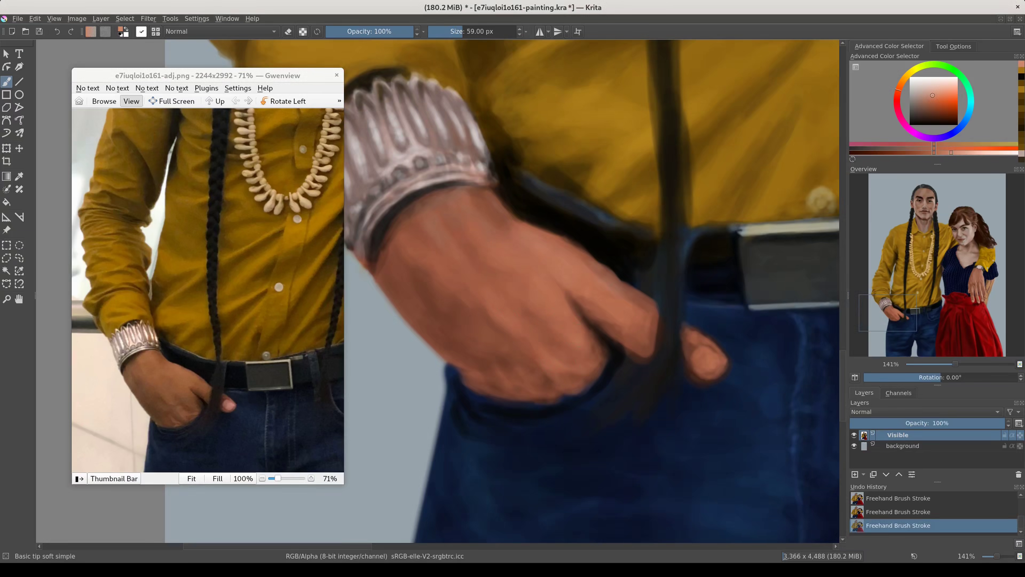
shift+drag(585, 328, 573, 323)
ctrl+click(577, 312)
ctrl+click(578, 296)
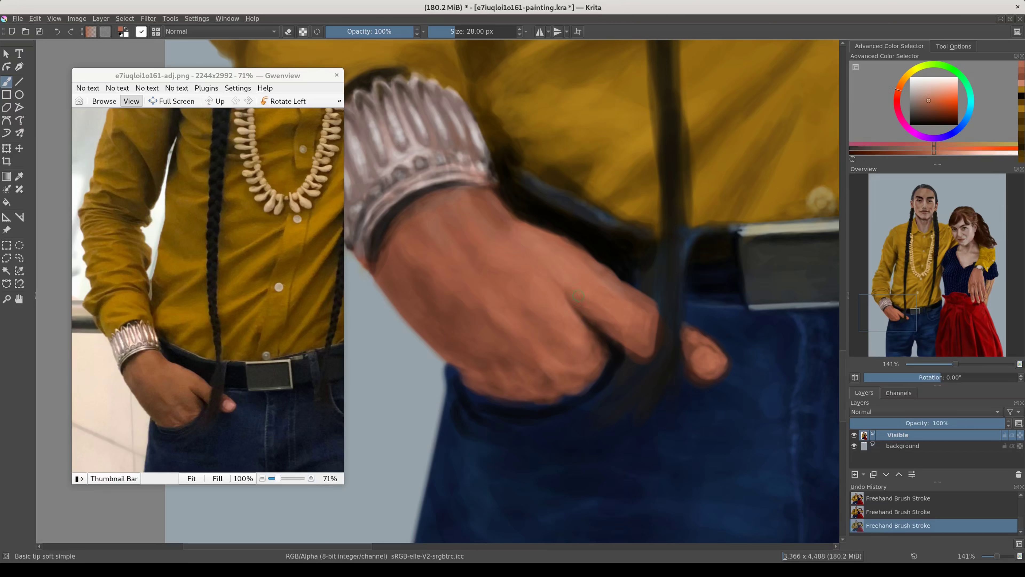
ctrl+click(565, 283)
shift+drag(483, 247, 480, 298)
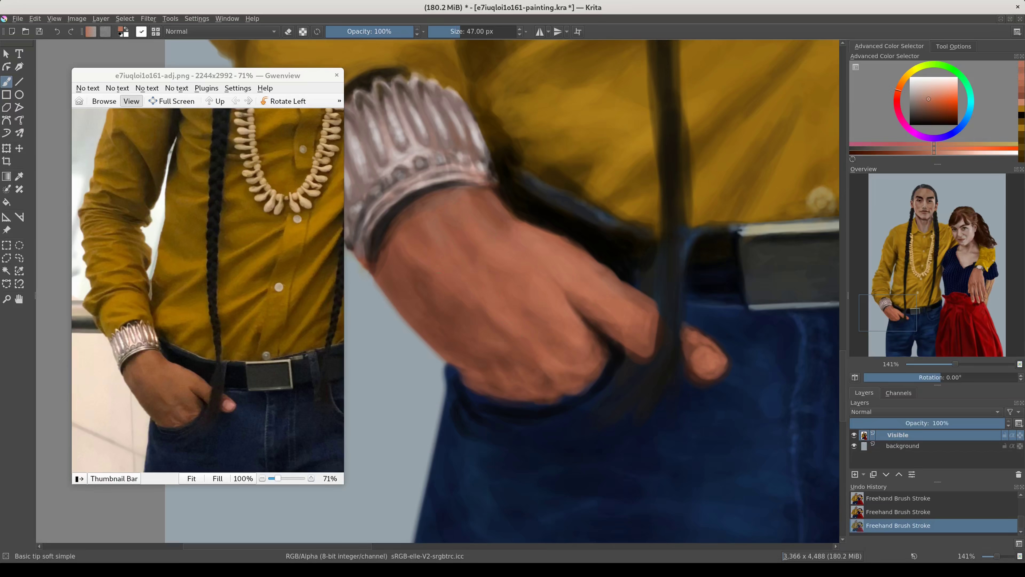
- Zoom out and float the Overview docker over the canvas
click(1019, 364)
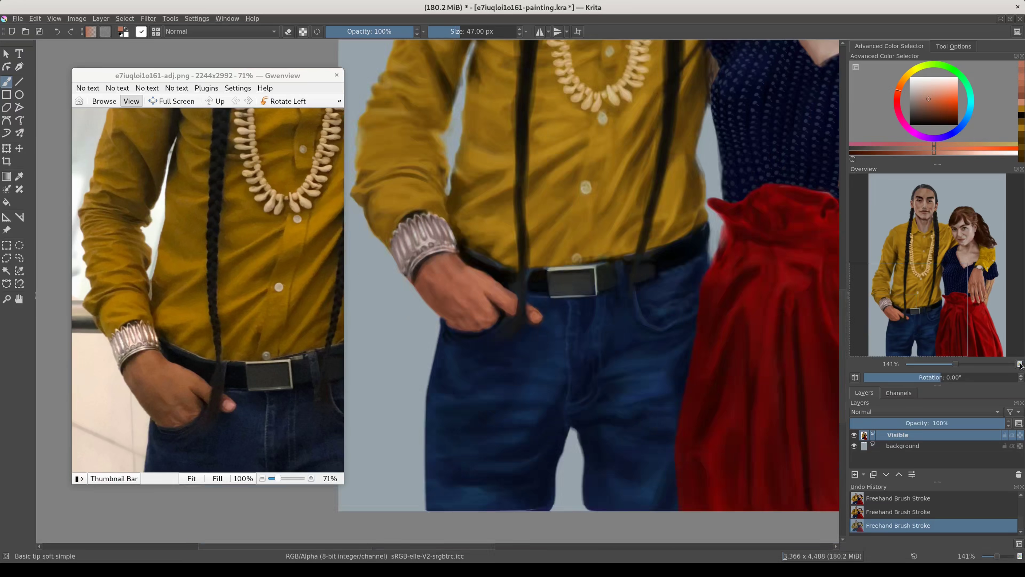
scroll(972, 323, up, 3)
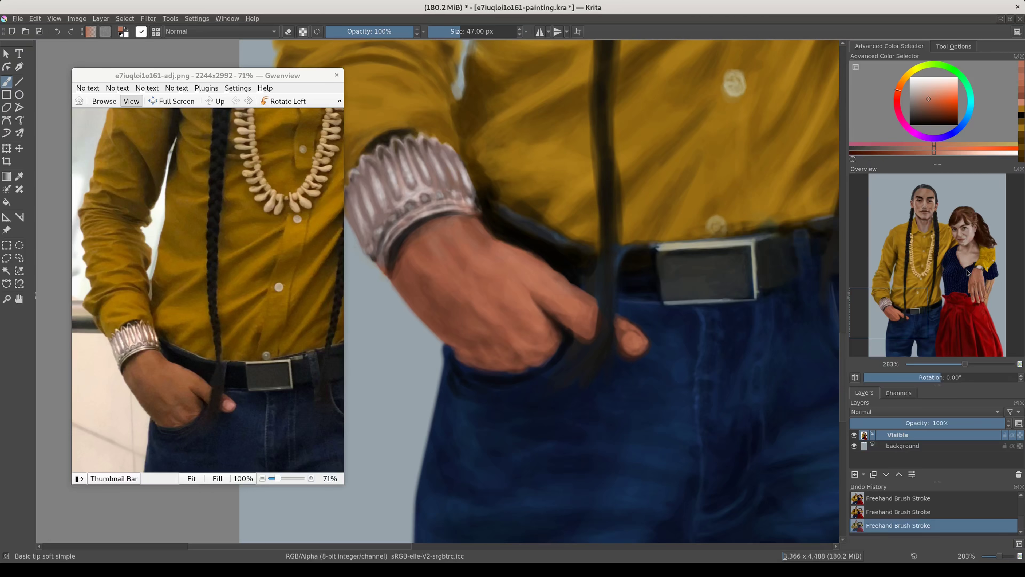
drag(864, 169, 605, 164)
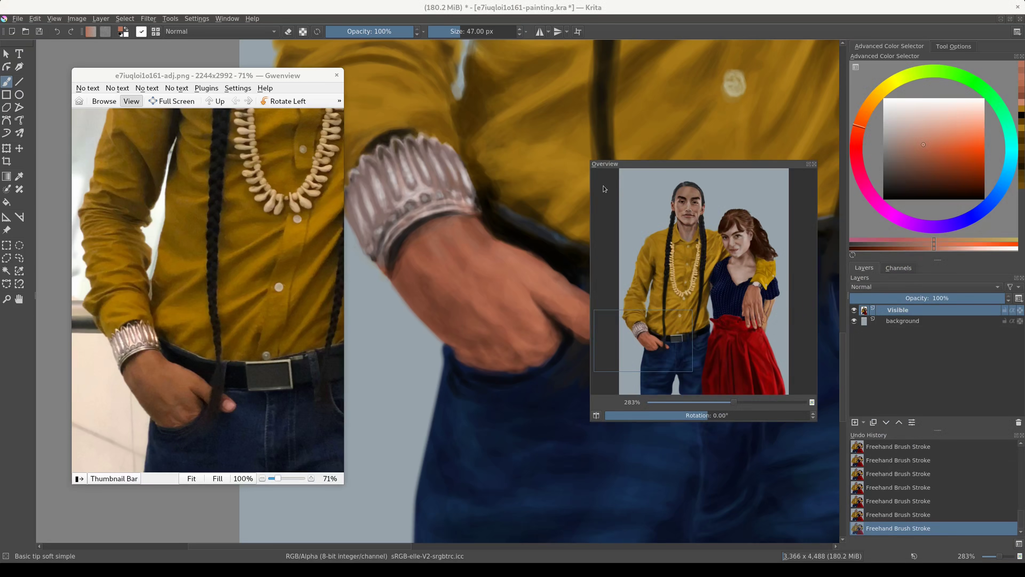
- Re-dock the Overview in the side panel and zoom the painting to fit
click(808, 164)
mouse_move(946, 44)
mouse_down()
mouse_move(930, 219)
mouse_move(979, 152)
mouse_up()
key(ctrl+Return)
text(zoom)
key(Down)
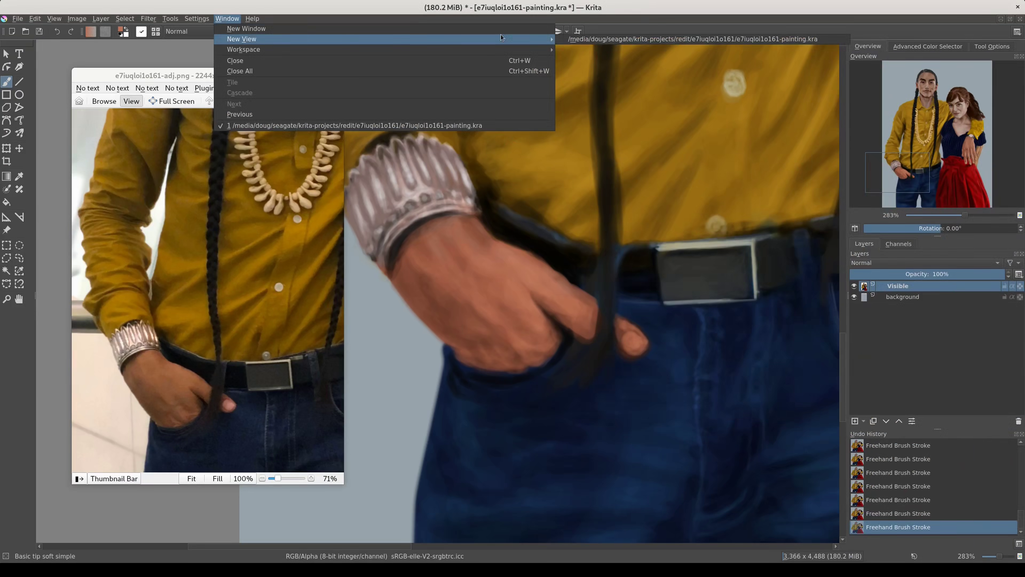
key(Return)
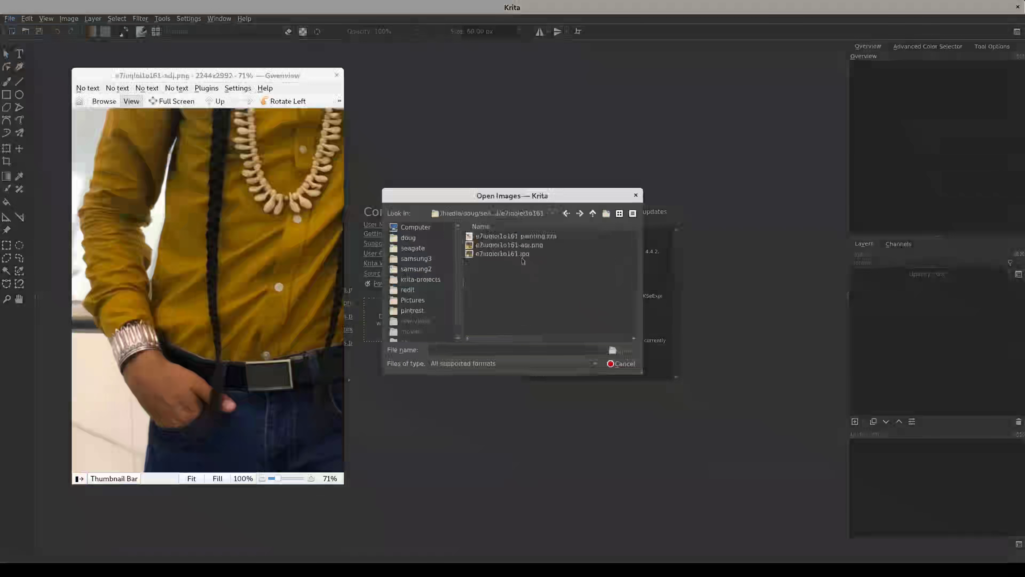
- Arrange a second view of the painting and maximise the close-up view
key(ctrl+Return)
text(zoom)
key(Return)
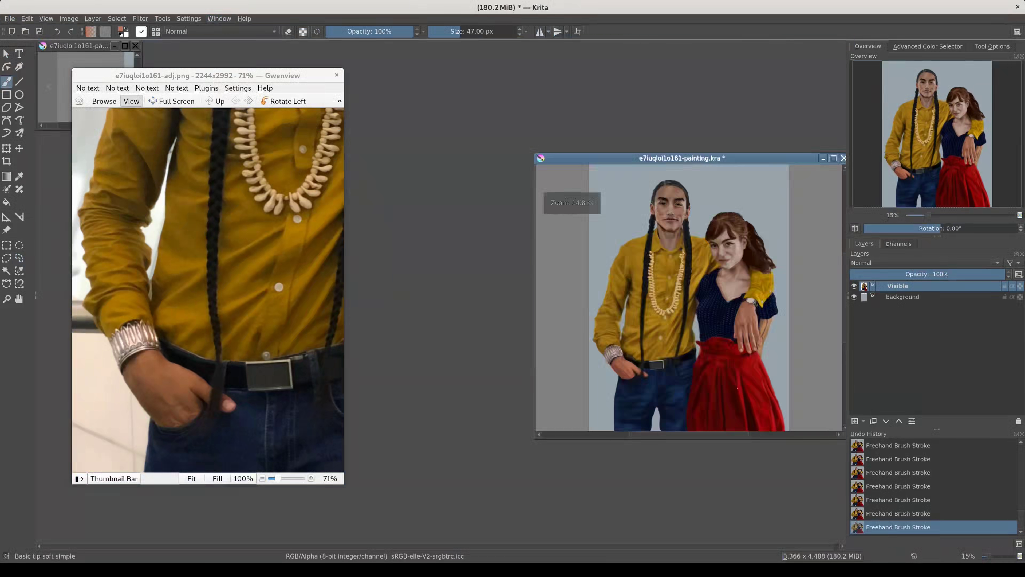
drag(161, 75, 124, 73)
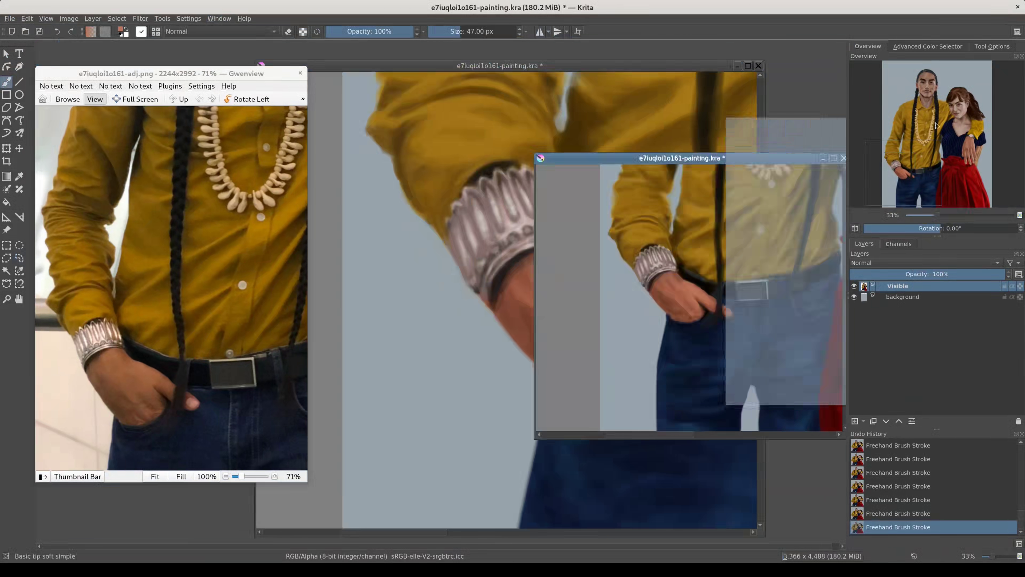
drag(729, 156, 772, 44)
click(530, 85)
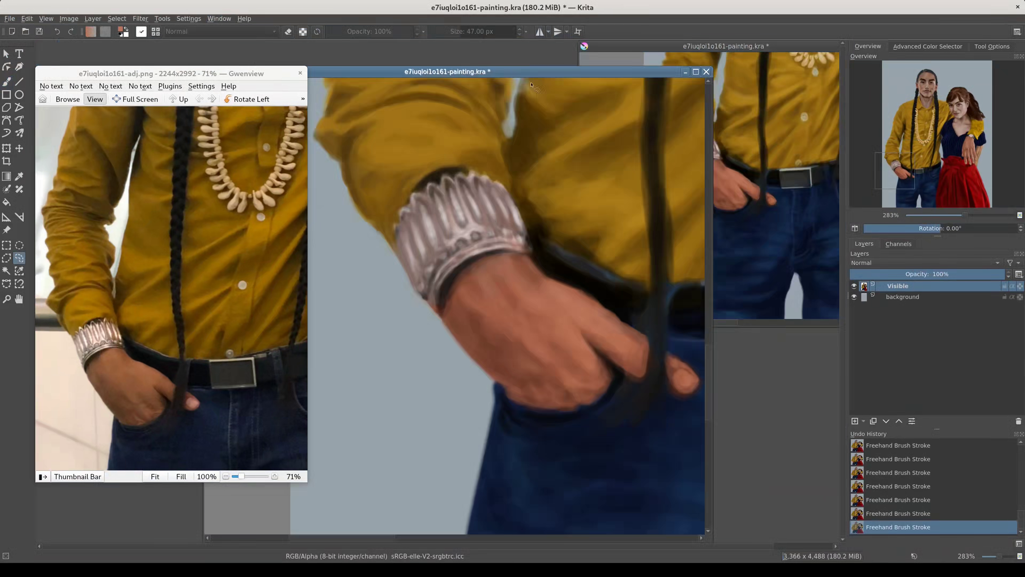
click(695, 72)
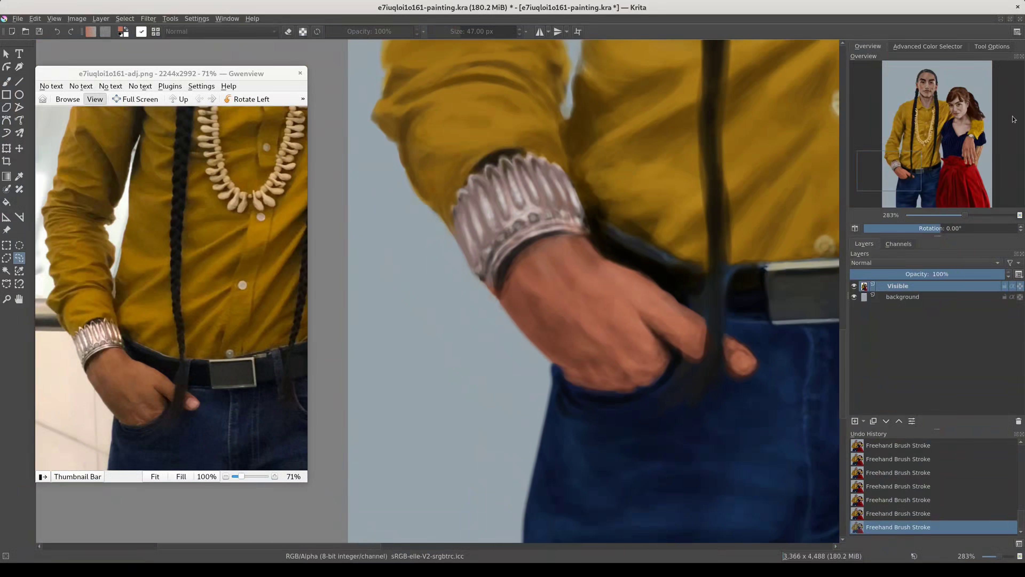
- Sample skin and shadow tones and darken the finger edge beside the braid with a 44 px brush
key(b)
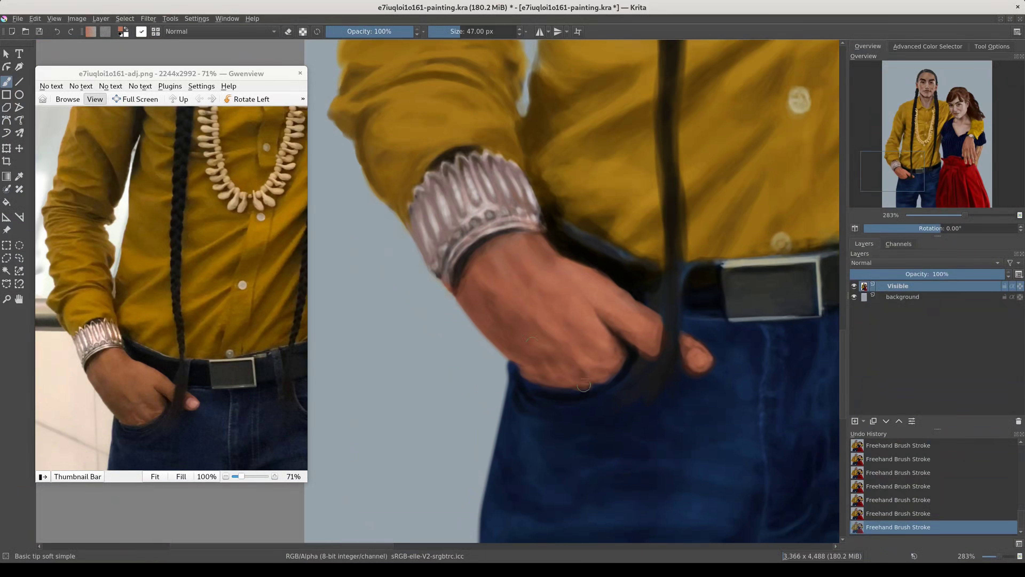
drag(583, 385, 545, 320)
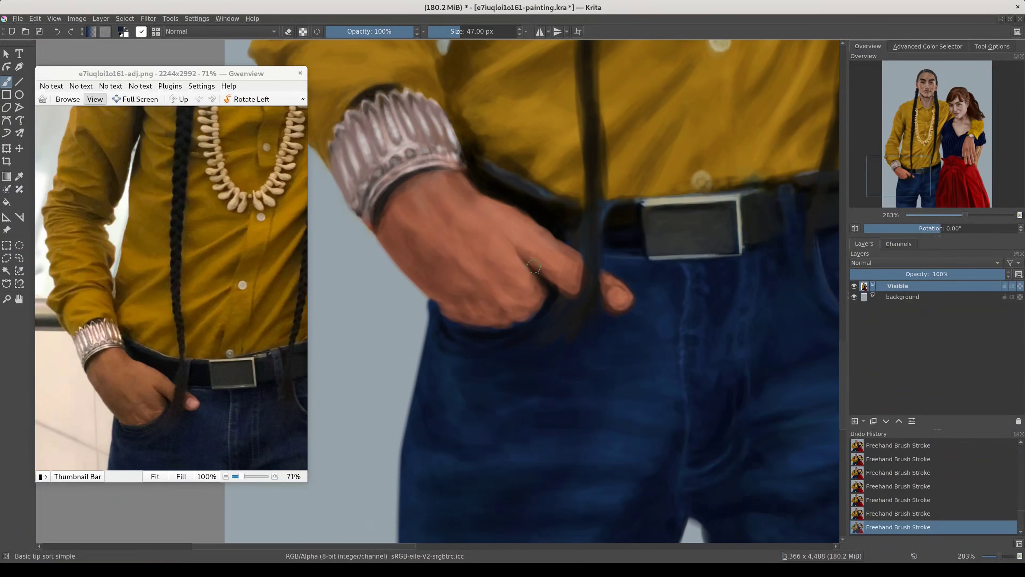
key(bracketleft)
key(bracketleft)
key(bracketleft)
ctrl+click(464, 262)
ctrl+click(370, 227)
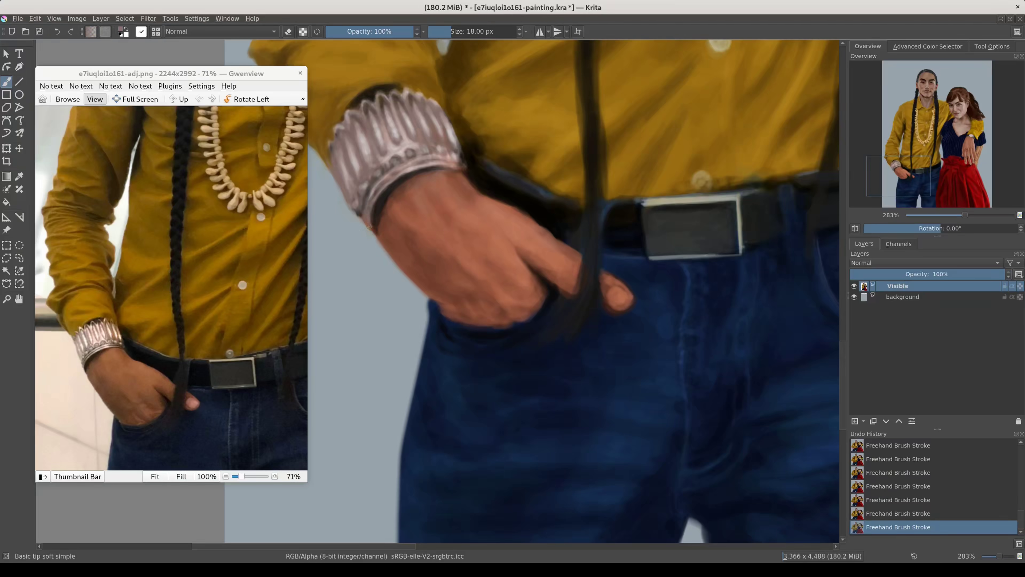
ctrl+click(379, 189)
key(bracketright)
key(bracketright)
key(bracketright)
mouse_move(573, 293)
mouse_down()
mouse_move(575, 258)
mouse_move(573, 293)
mouse_up()
- Brighten the fingertip's bottom edge with a 28 px brush, then sample more hand skin tones
key(bracketleft)
key(bracketleft)
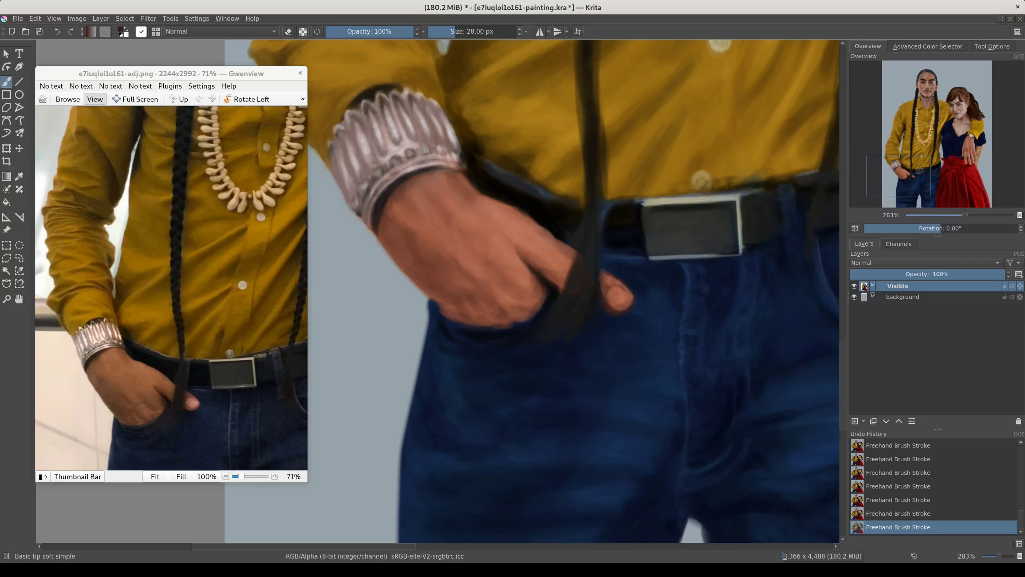
ctrl+click(610, 311)
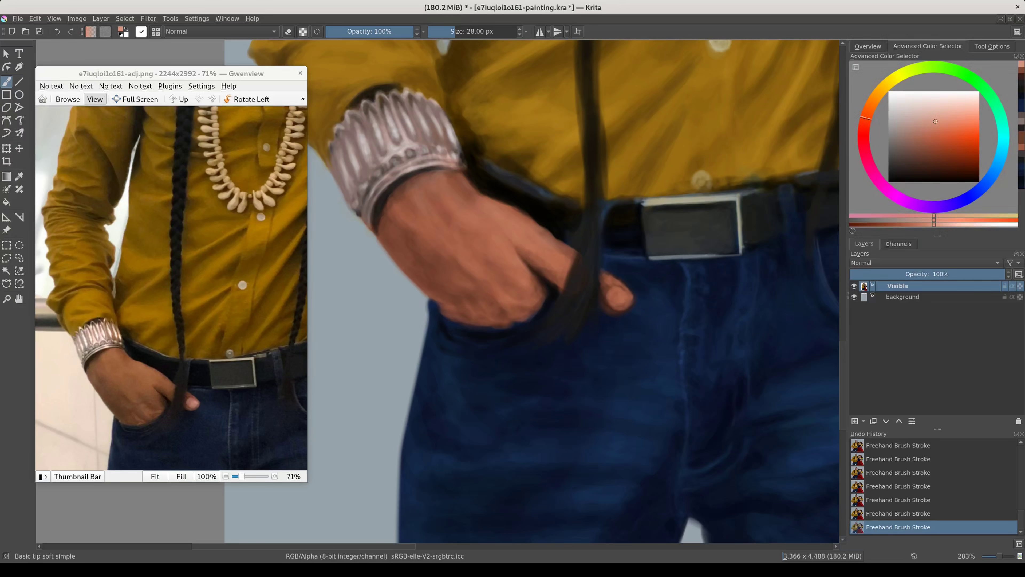
drag(608, 309, 630, 308)
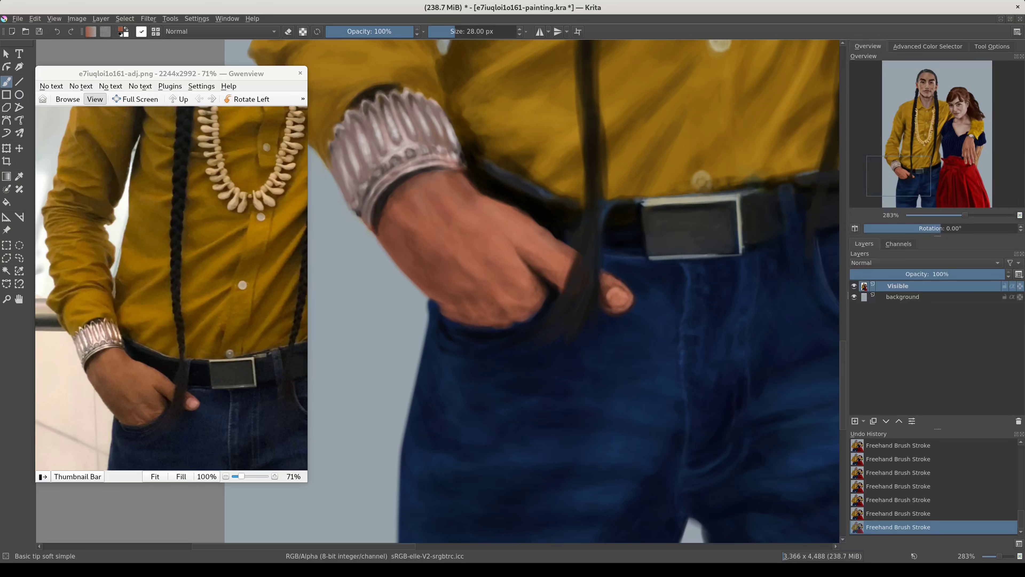
key(bracketleft)
key(bracketleft)
key(bracketleft)
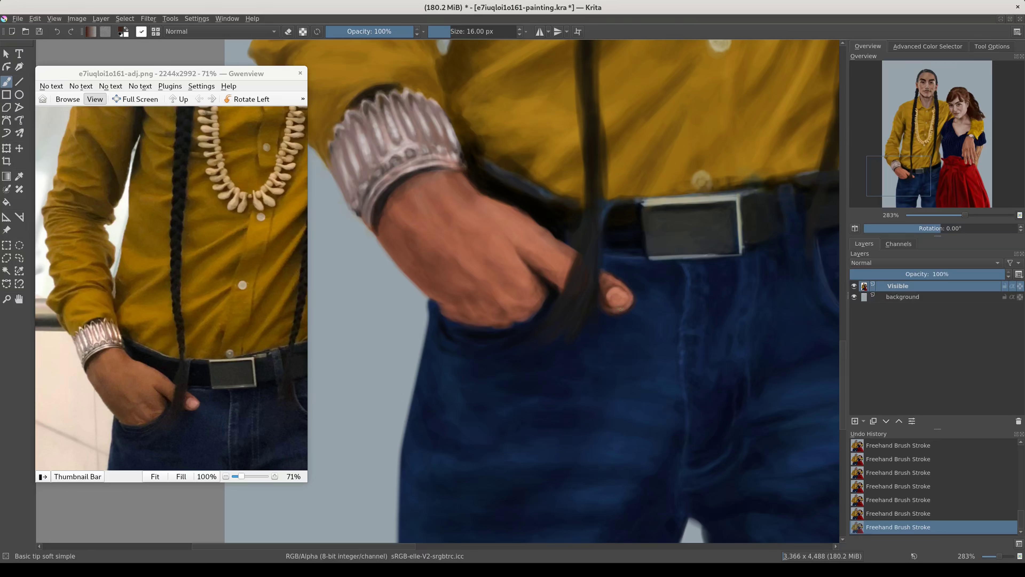
ctrl+click(617, 299)
ctrl+click(489, 307)
ctrl+click(491, 313)
- Show the colour selector, enlarge the brush to 44 px and sample ochre shirt tones near the sleeve
key(shift+i)
drag(390, 199, 385, 222)
drag(531, 205, 656, 435)
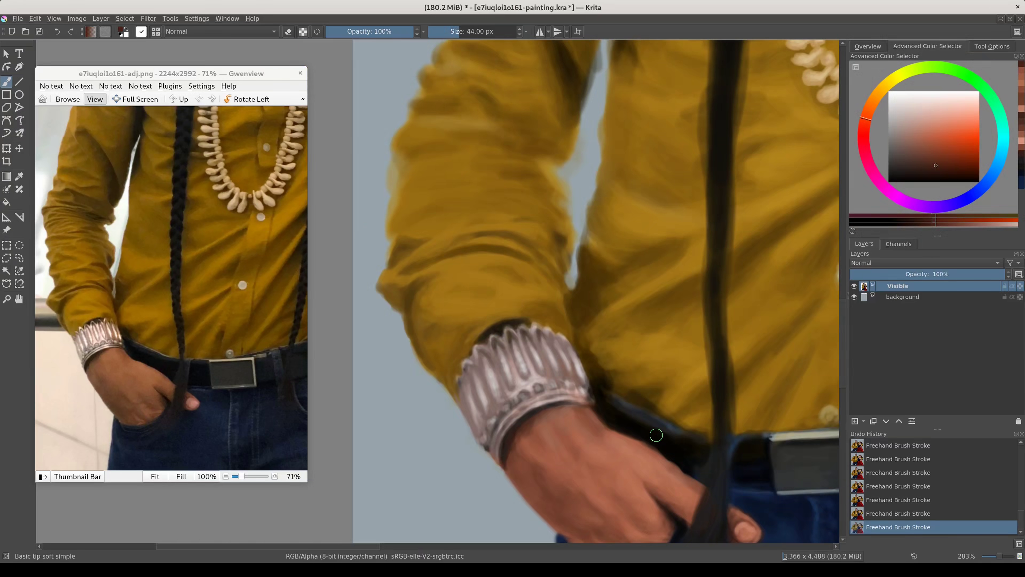
ctrl+click(465, 339)
ctrl+click(471, 356)
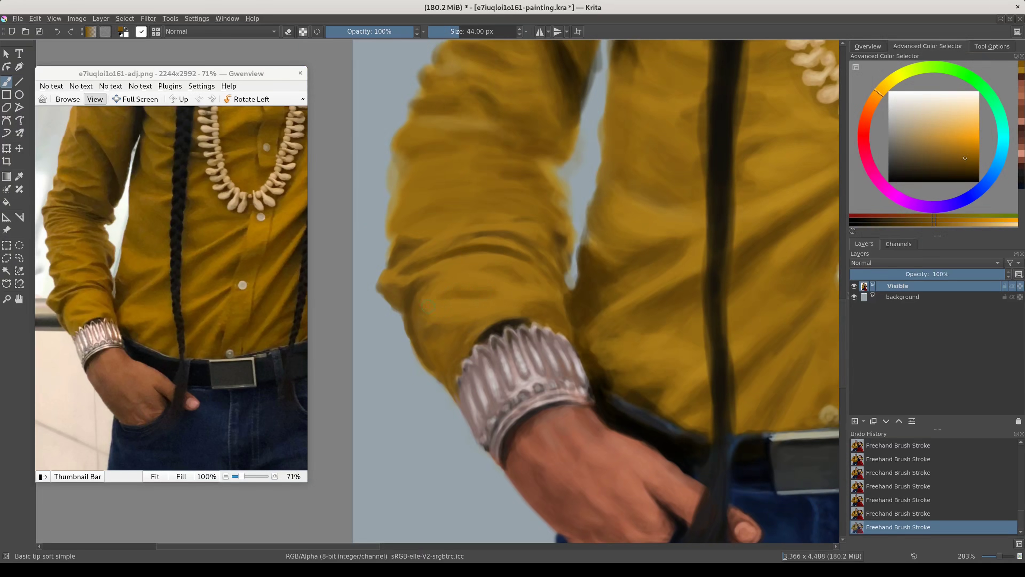
ctrl+click(425, 306)
ctrl+click(412, 278)
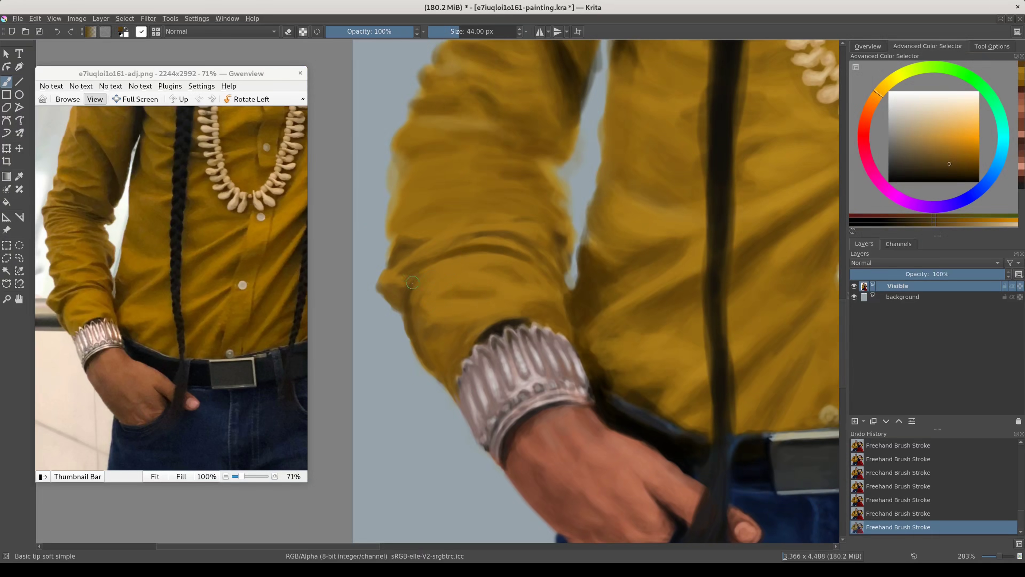
ctrl+click(402, 291)
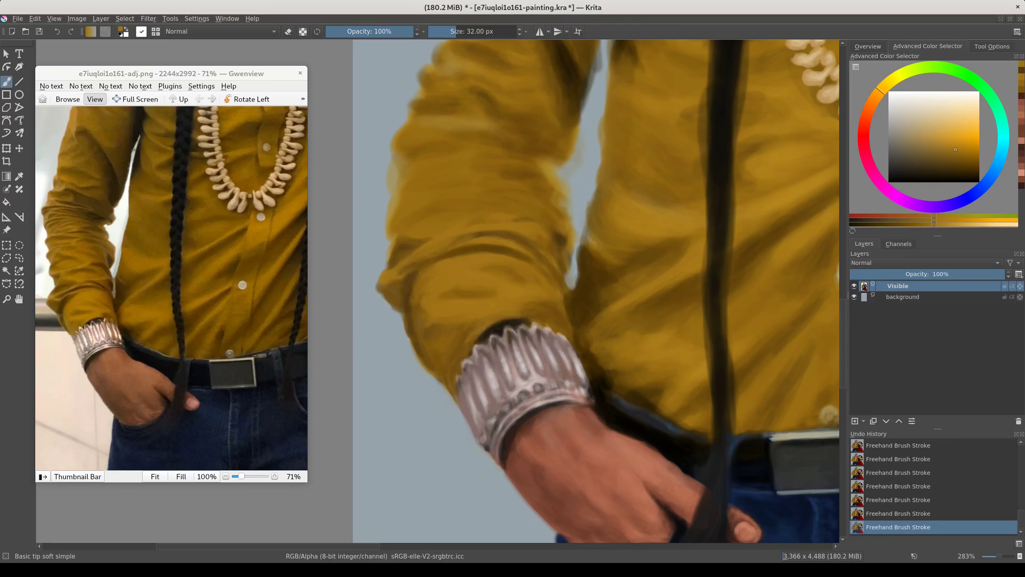
ctrl+click(444, 250)
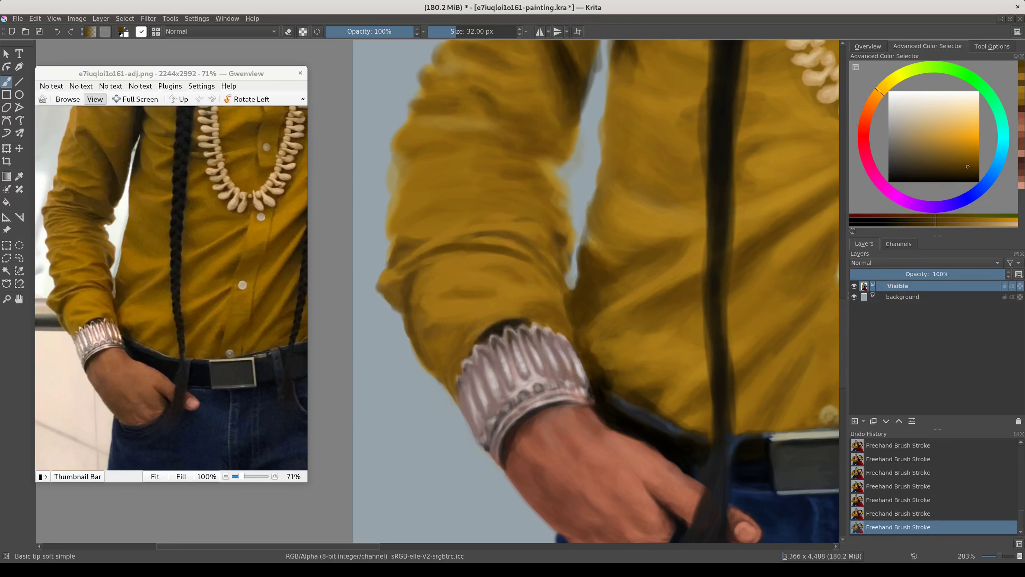
- Sample lighter and darker ochre shirt tones from the sleeve, with the brush at 26 px
ctrl+click(485, 252)
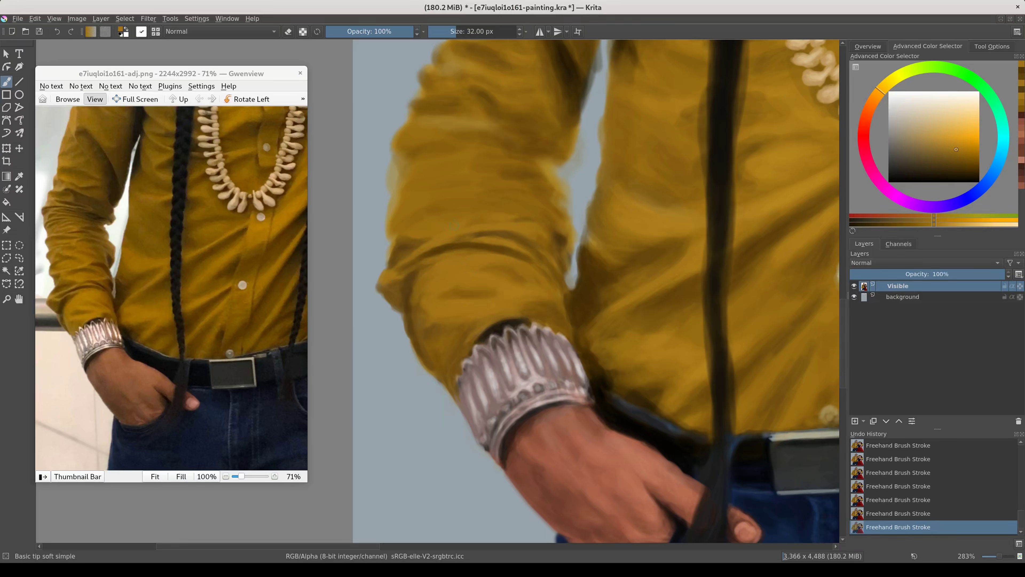
ctrl+click(427, 233)
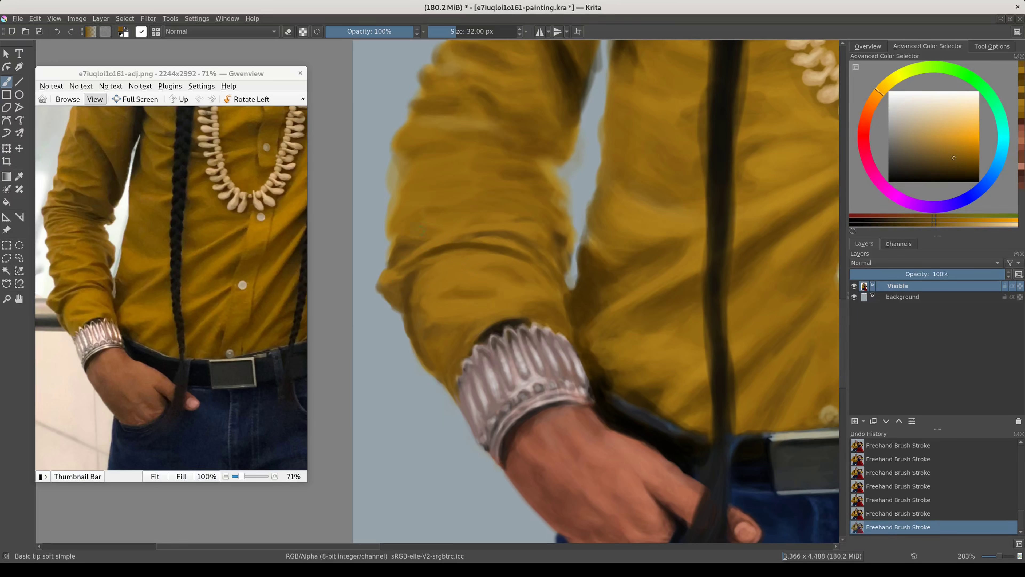
ctrl+click(428, 269)
key(bracketleft)
ctrl+click(386, 269)
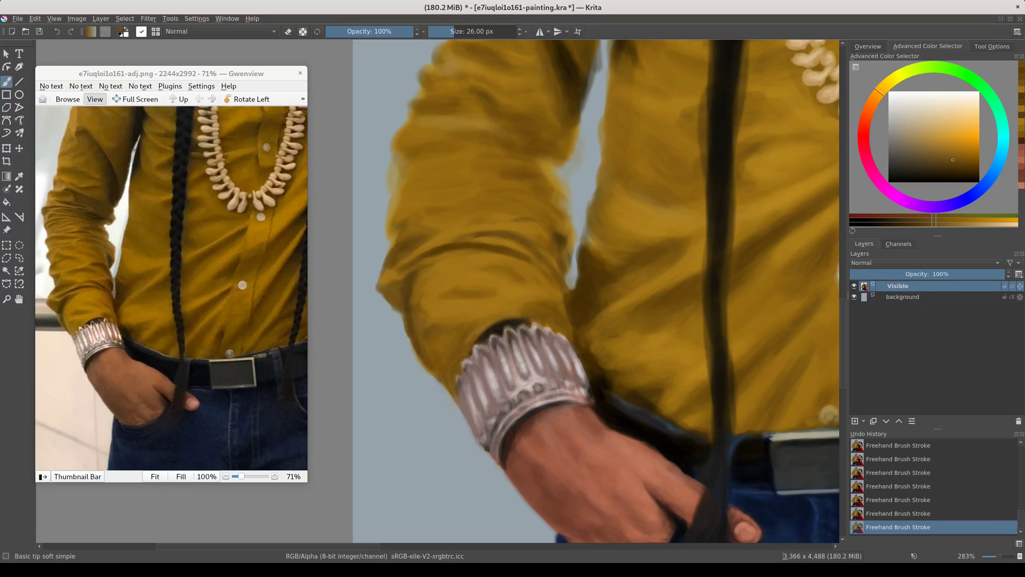
ctrl+click(421, 252)
ctrl+click(422, 211)
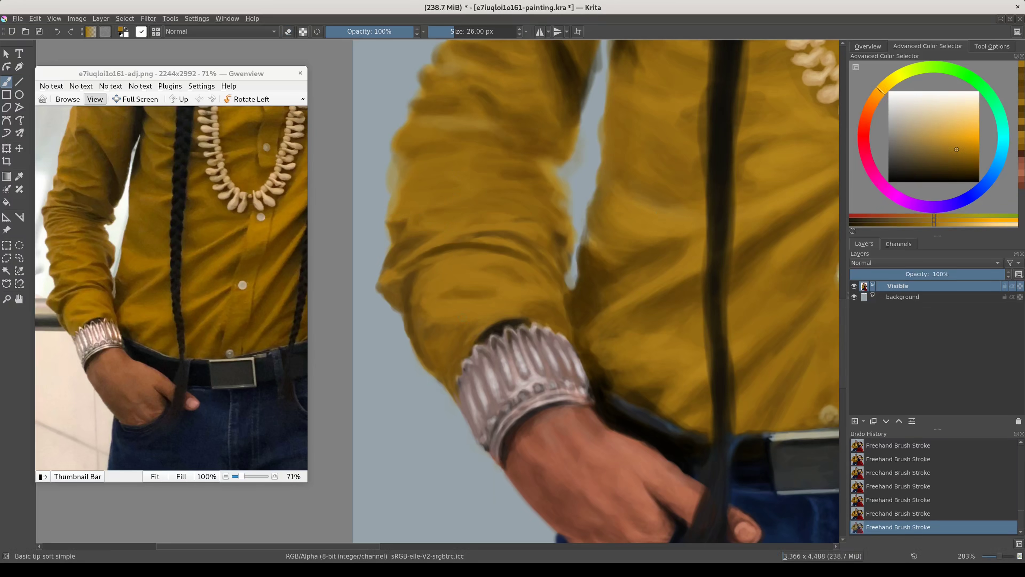
ctrl+click(496, 300)
ctrl+click(496, 301)
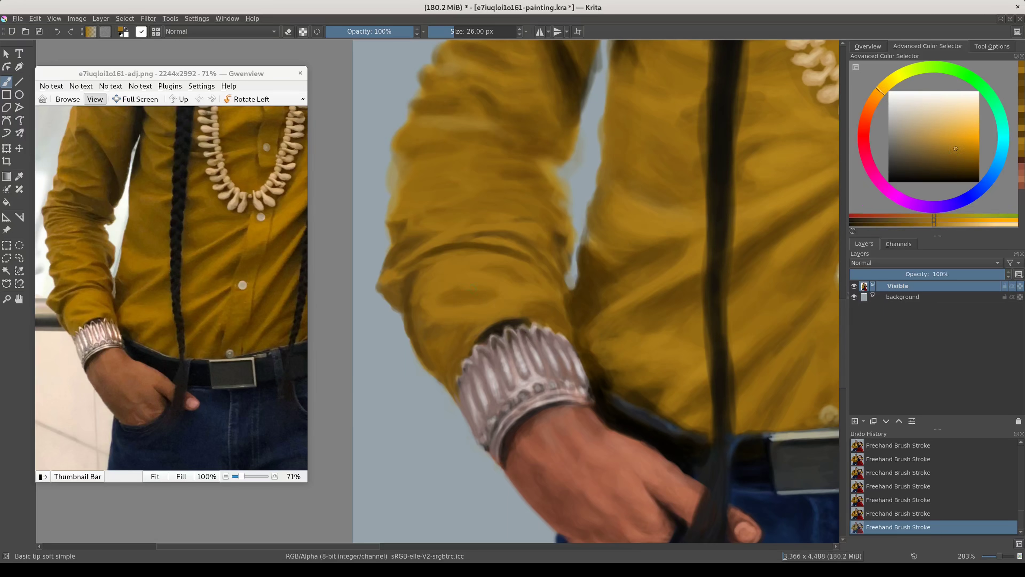
- Resize the brush to 44, then 32 px, and darken the shirt fold near the cuff
key(bracketright)
key(bracketright)
key(bracketright)
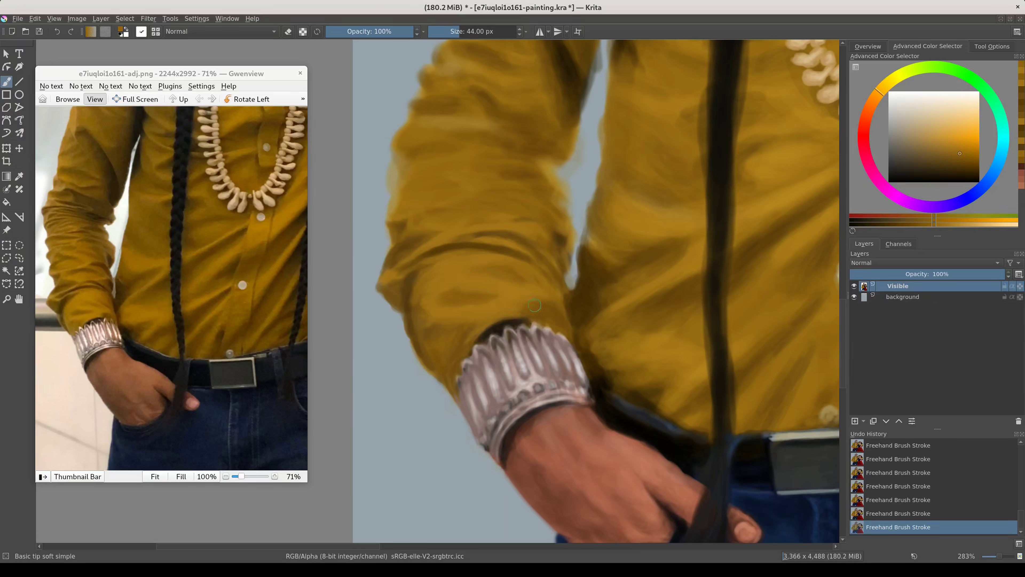
ctrl+click(580, 368)
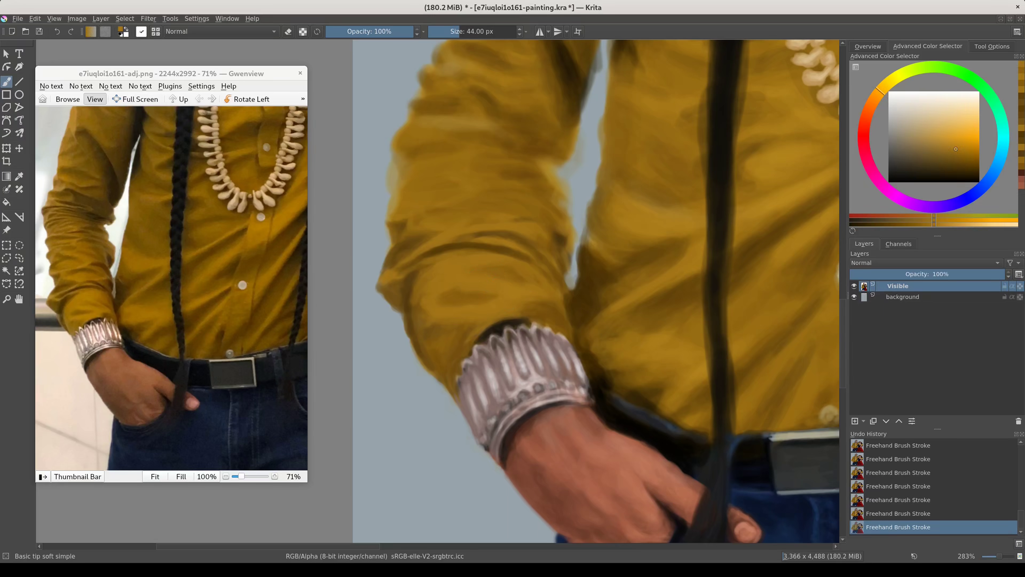
key(bracketleft)
key(bracketleft)
ctrl+click(544, 294)
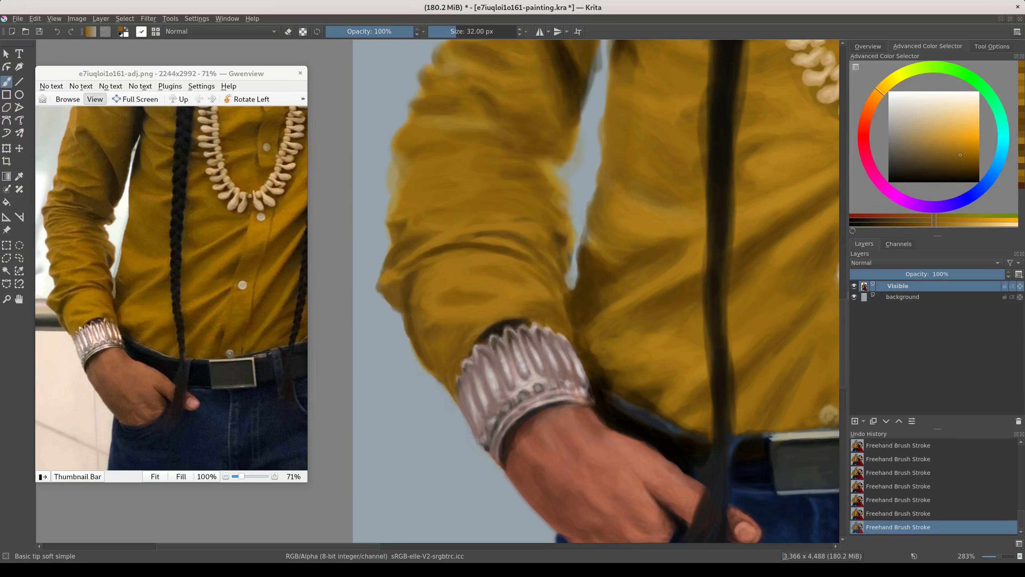
ctrl+click(484, 247)
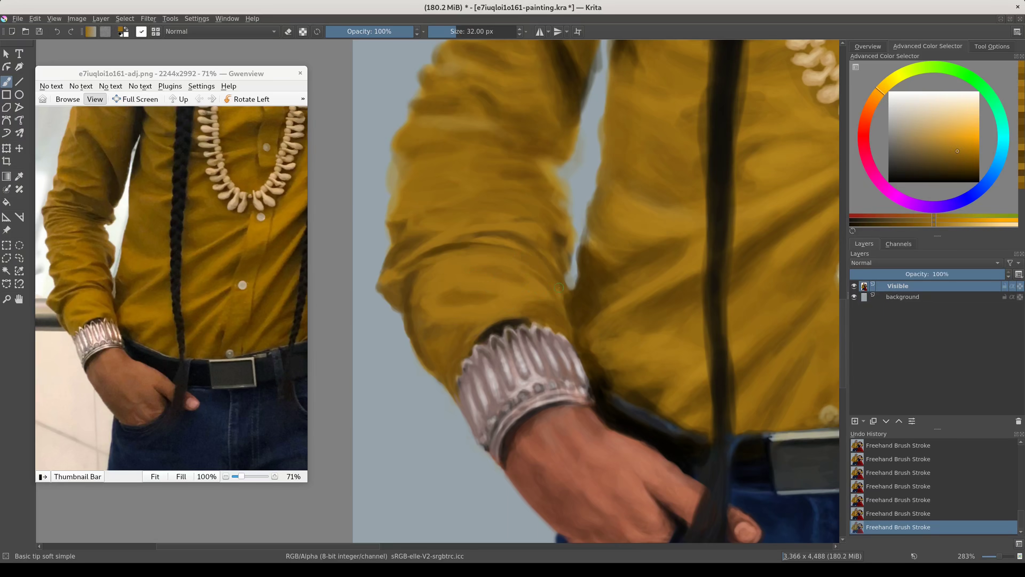
click(867, 46)
drag(525, 251, 495, 237)
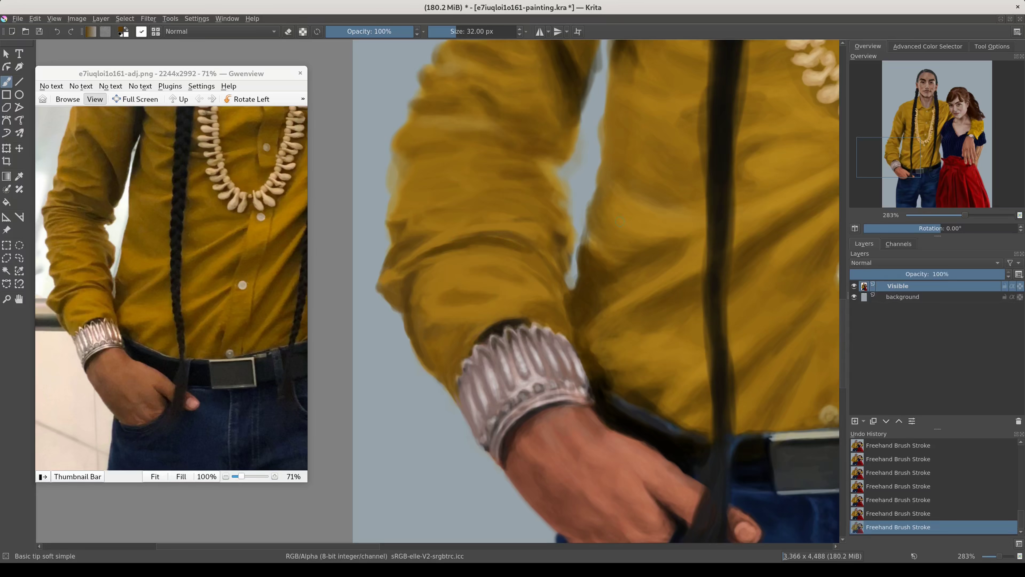
- Try brighter mustard and lighter ochre shades in the colour wheel for the sleeve
click(928, 46)
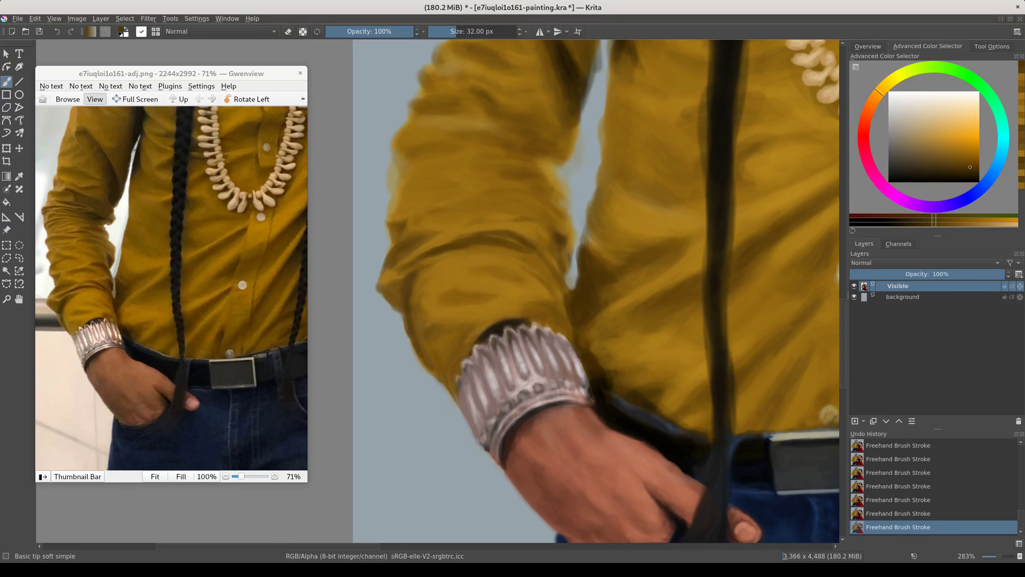
ctrl+click(541, 251)
ctrl+click(565, 267)
ctrl+click(416, 271)
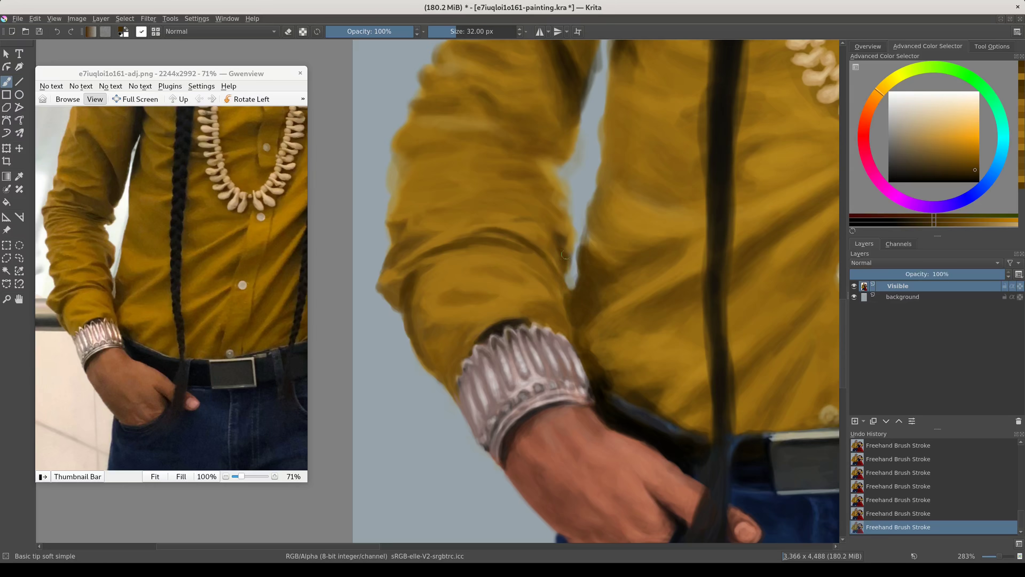
ctrl+click(556, 228)
ctrl+click(541, 221)
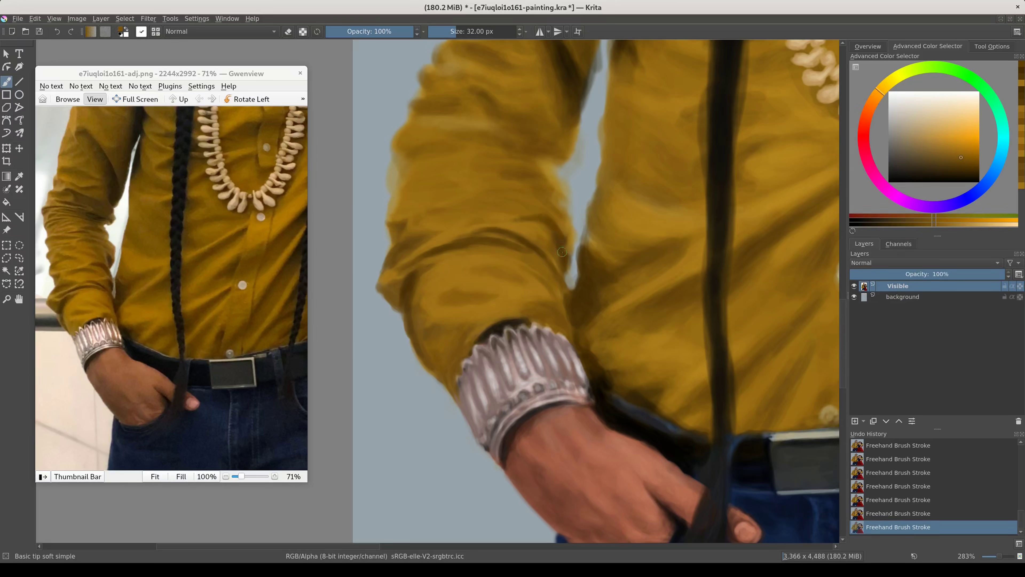
ctrl+click(549, 241)
ctrl+click(524, 229)
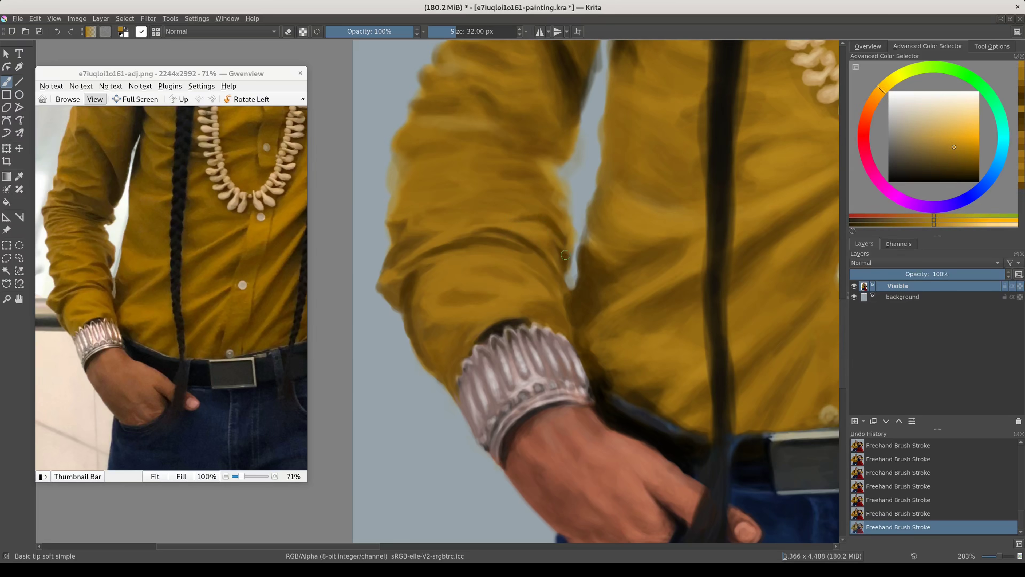
- Choose darker ochres for fold shadows and lighter, saturated ochres for highlights
ctrl+click(565, 254)
ctrl+click(532, 239)
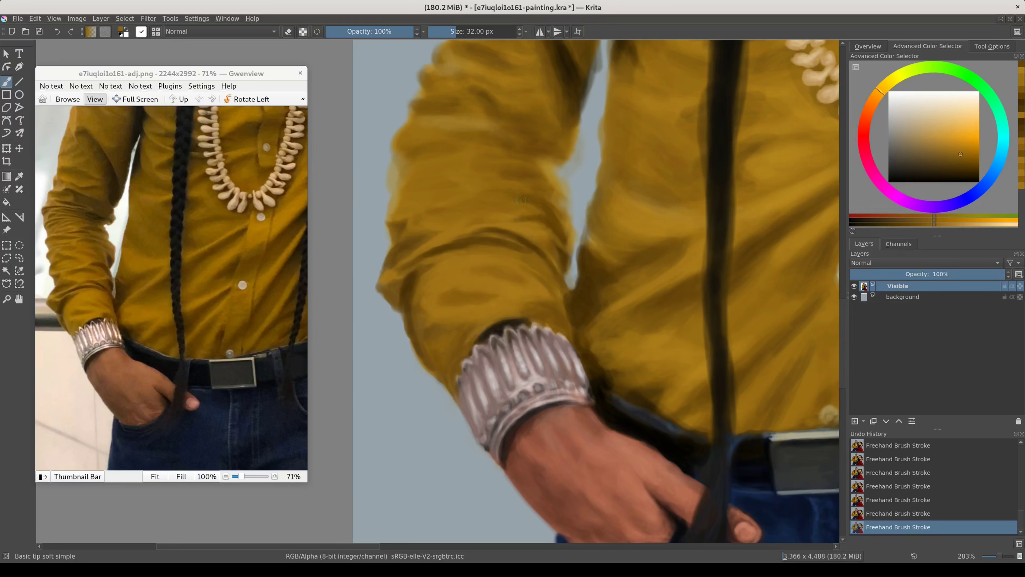
ctrl+click(530, 220)
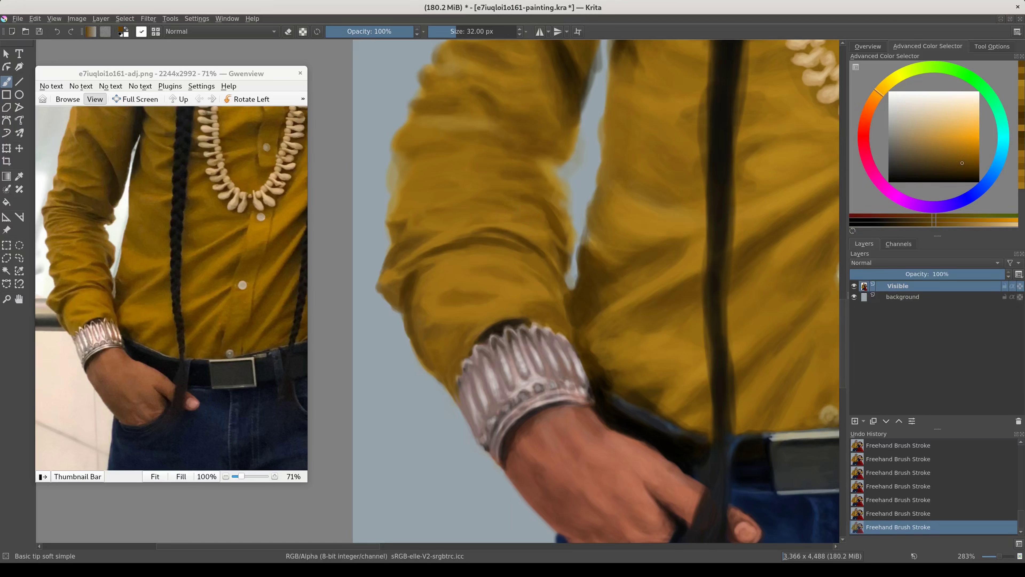
ctrl+click(482, 286)
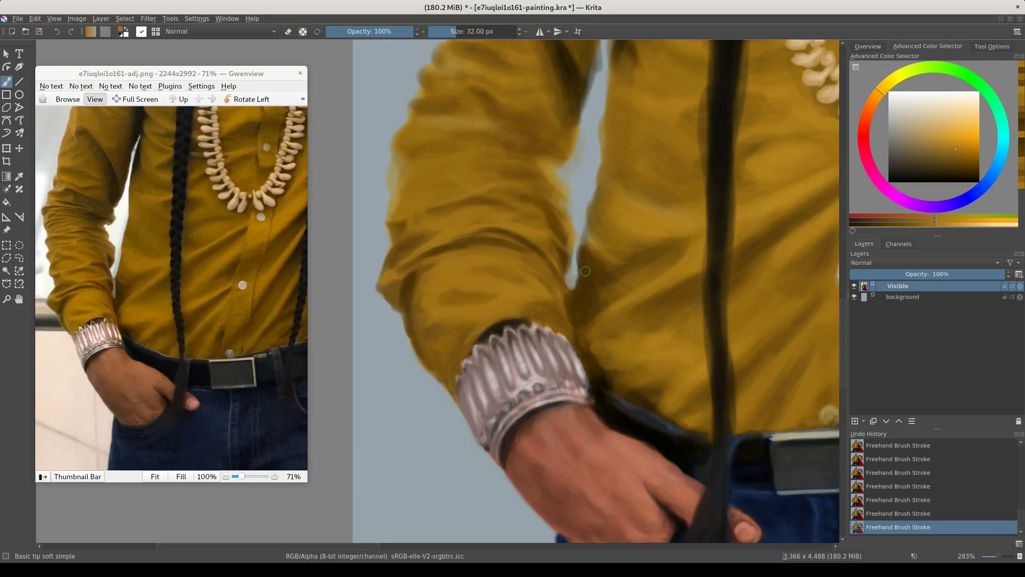
ctrl+click(585, 271)
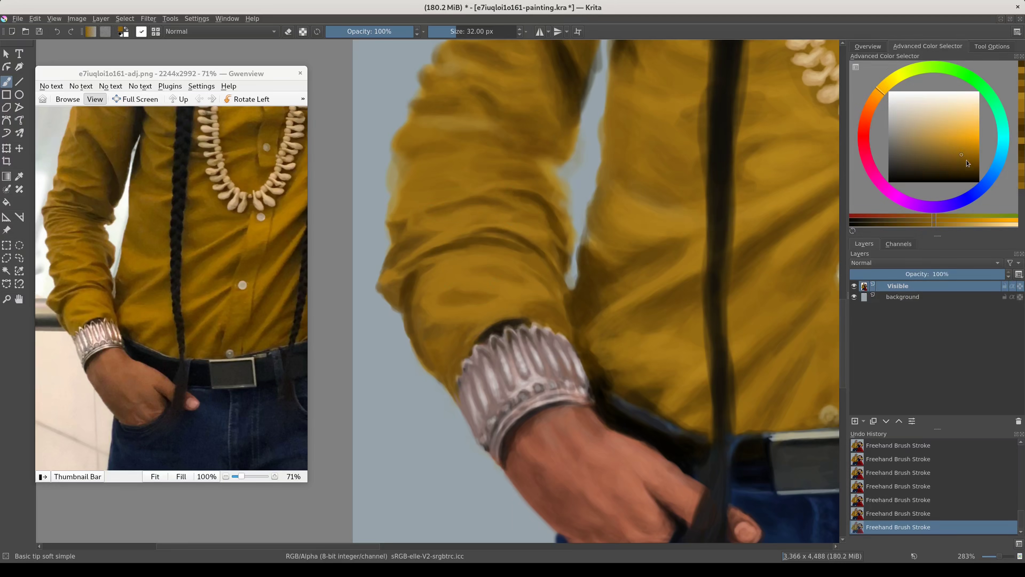
ctrl+click(467, 194)
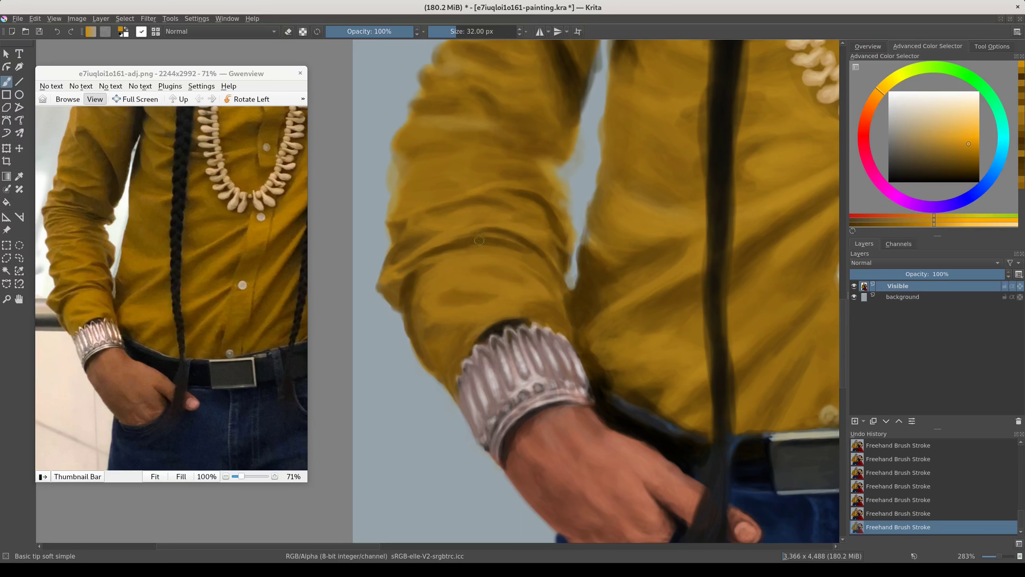
ctrl+click(439, 277)
- Erase stray paint on the sleeve edge, then paint darker shading marks along it
key(e)
mouse_move(561, 204)
mouse_down()
mouse_move(574, 242)
mouse_move(561, 196)
mouse_up()
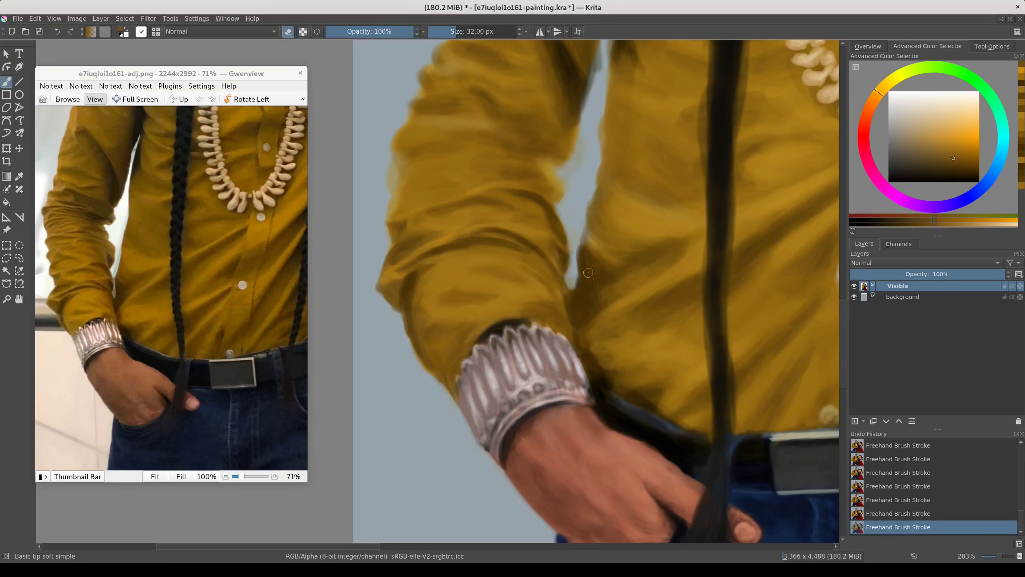
key(e)
click(867, 46)
click(927, 46)
mouse_move(580, 285)
mouse_down()
mouse_move(583, 247)
mouse_move(613, 265)
mouse_up()
ctrl+click(606, 252)
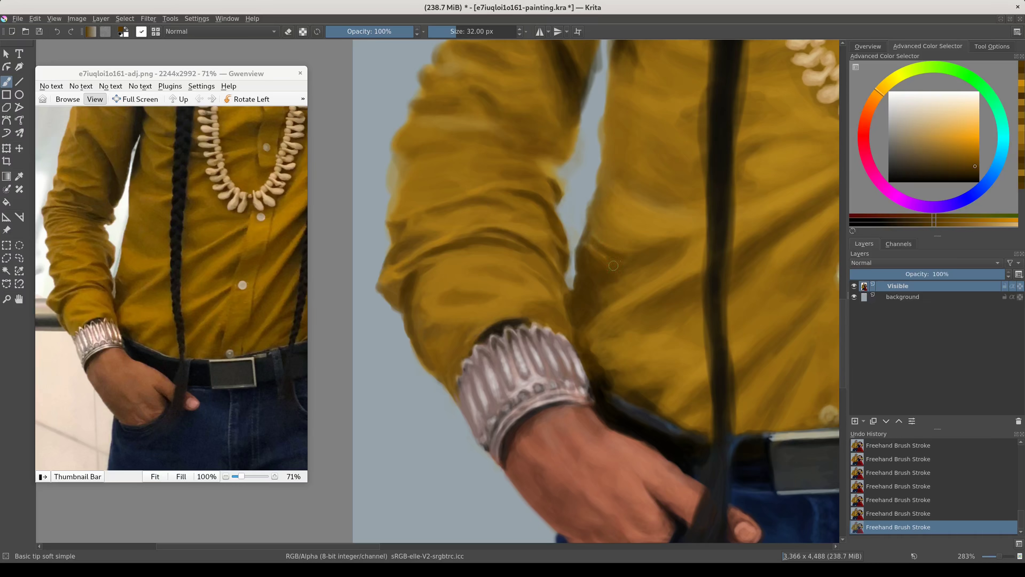
ctrl+click(613, 266)
key(e)
mouse_move(578, 191)
mouse_down()
mouse_move(589, 303)
mouse_move(565, 284)
mouse_up()
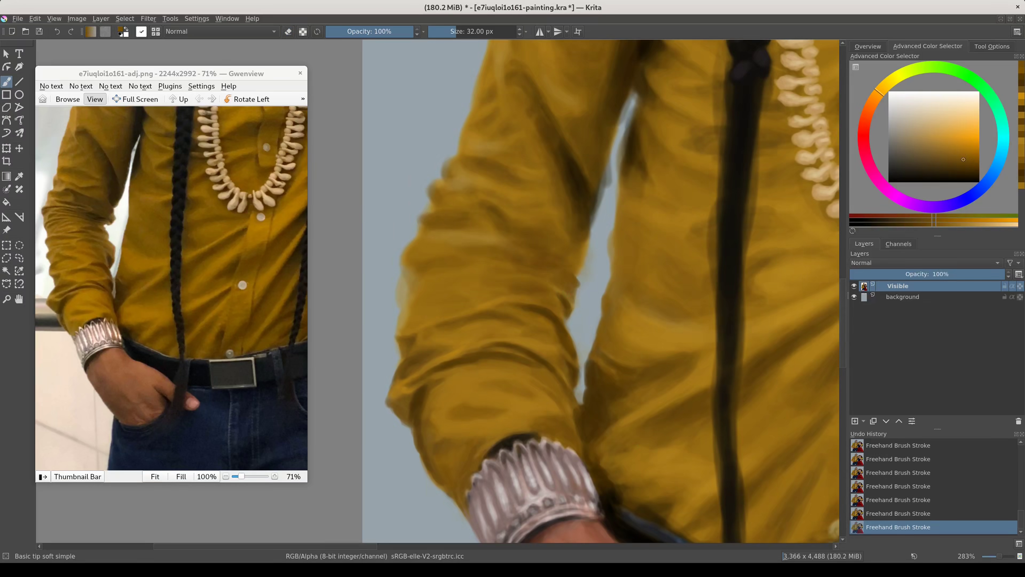
- Erase stray paint along the sleeve's outer edge with a lighter ochre brush
ctrl+click(574, 286)
key(e)
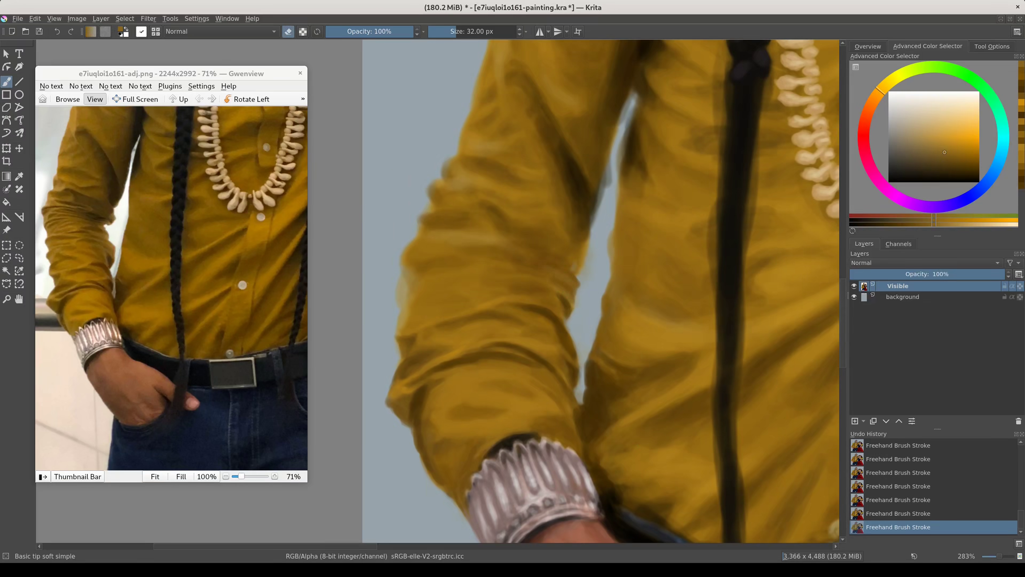
mouse_move(573, 271)
mouse_down()
mouse_move(579, 236)
mouse_move(584, 268)
mouse_move(573, 233)
mouse_move(603, 196)
mouse_move(607, 164)
mouse_up()
- Zoom out to the whole painting beside the full reference and start a liquify warp
click(155, 476)
scroll(565, 283, down, 6)
ctrl+click(408, 344)
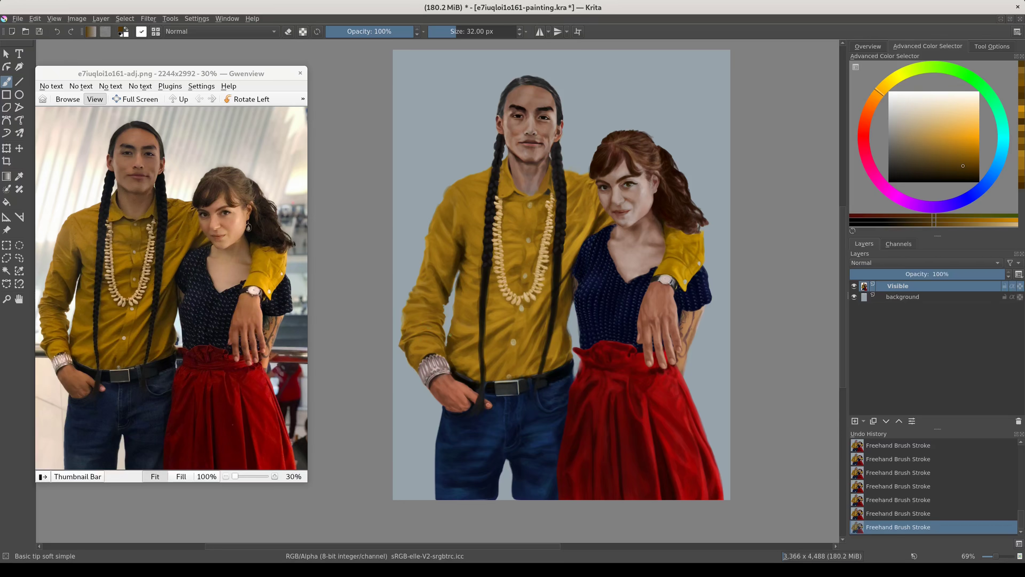
key(ctrl+t)
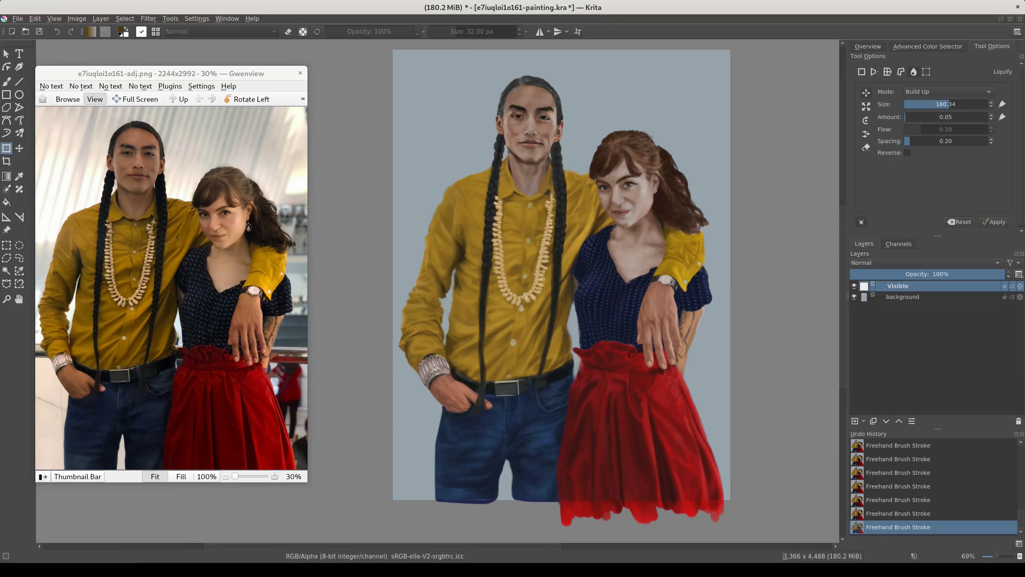
- Shrink the liquify brush, apply the warp to the skirt, and return to the Freehand Brush
key(bracketleft)
key(bracketleft)
key(Return)
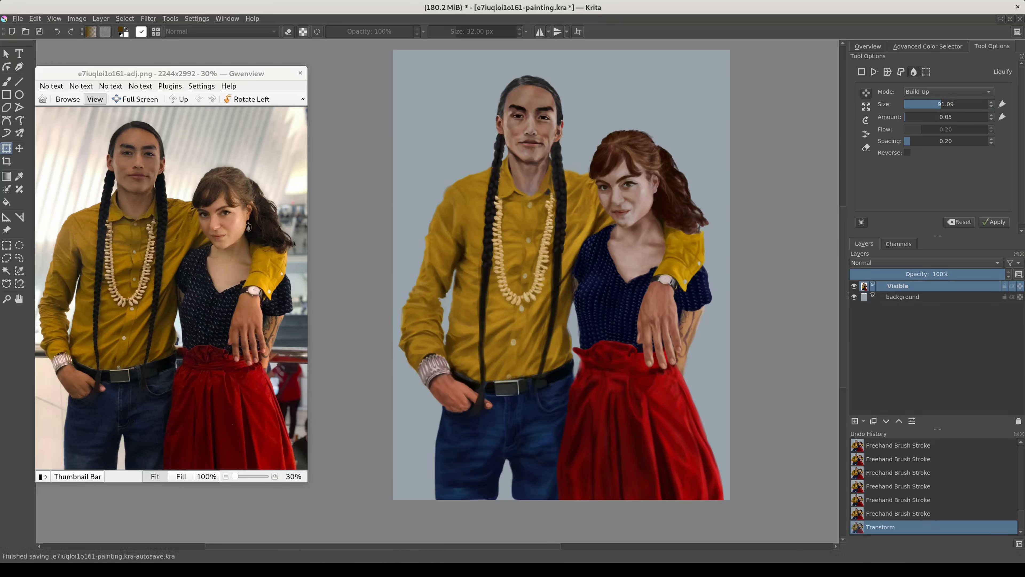
key(b)
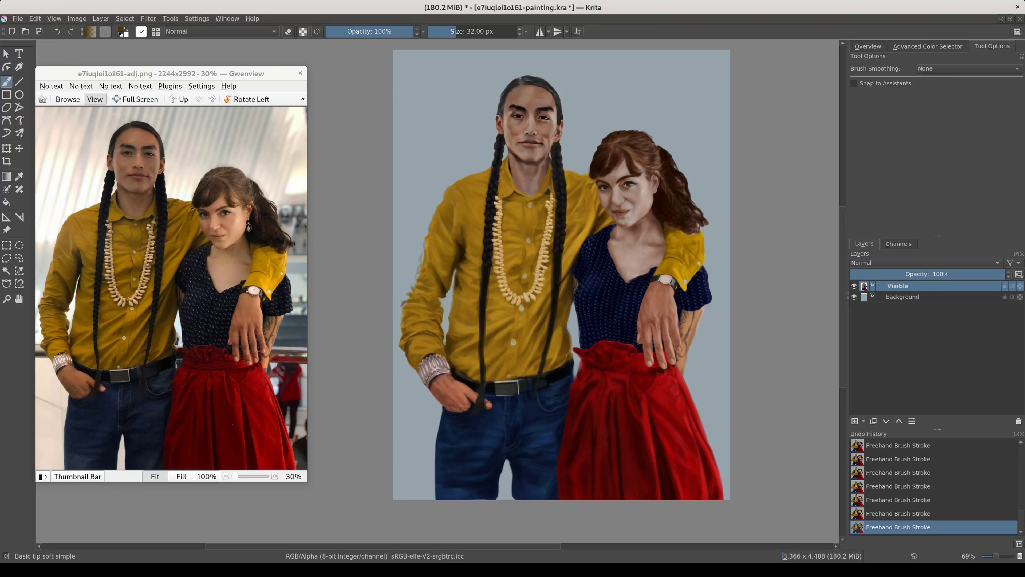
- Paint deeper brown shading down the upper sleeve crease, enlarging the brush to 68 px
scroll(444, 246, up, 5)
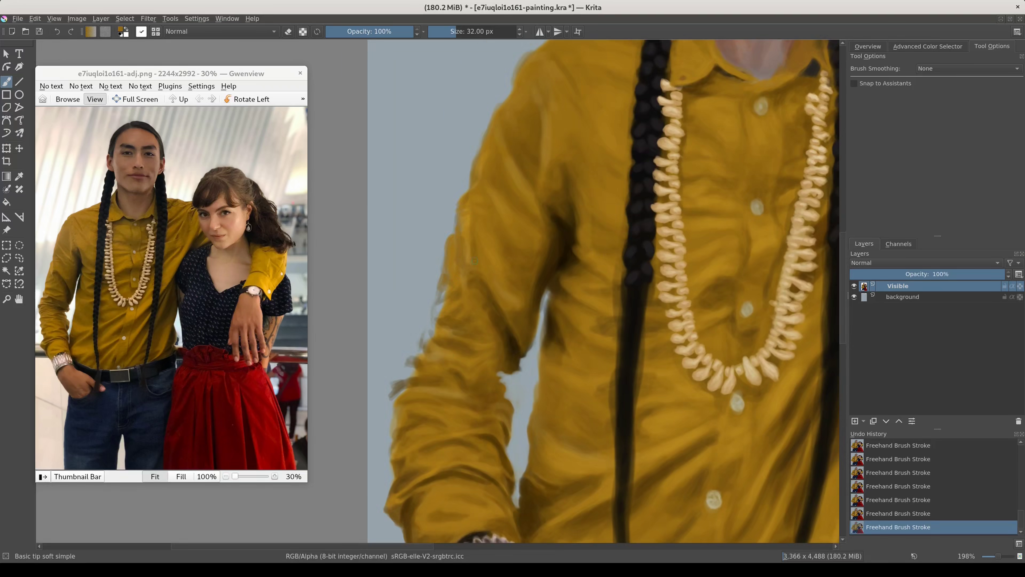
ctrl+click(525, 299)
drag(507, 288, 515, 333)
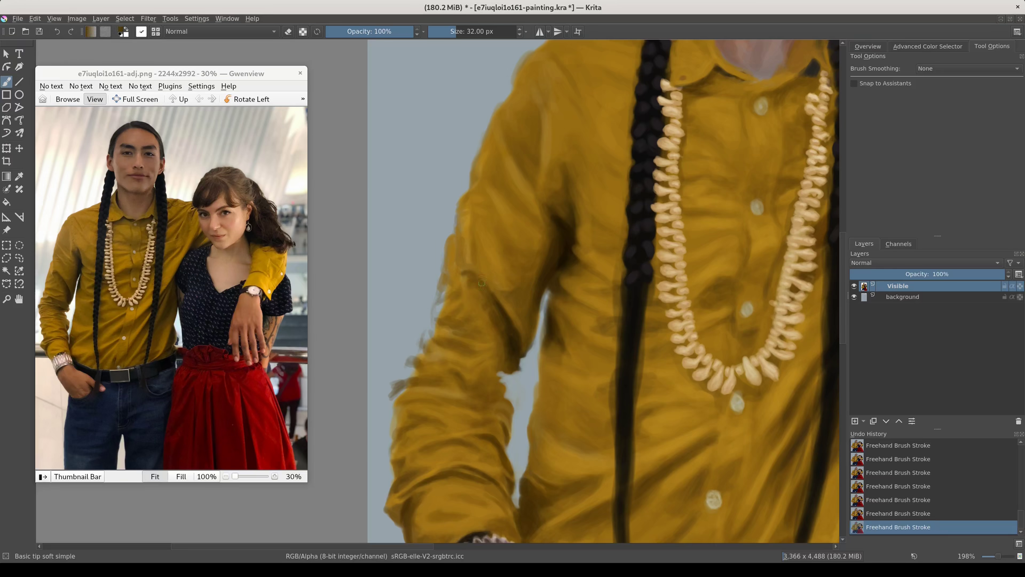
drag(469, 221, 486, 288)
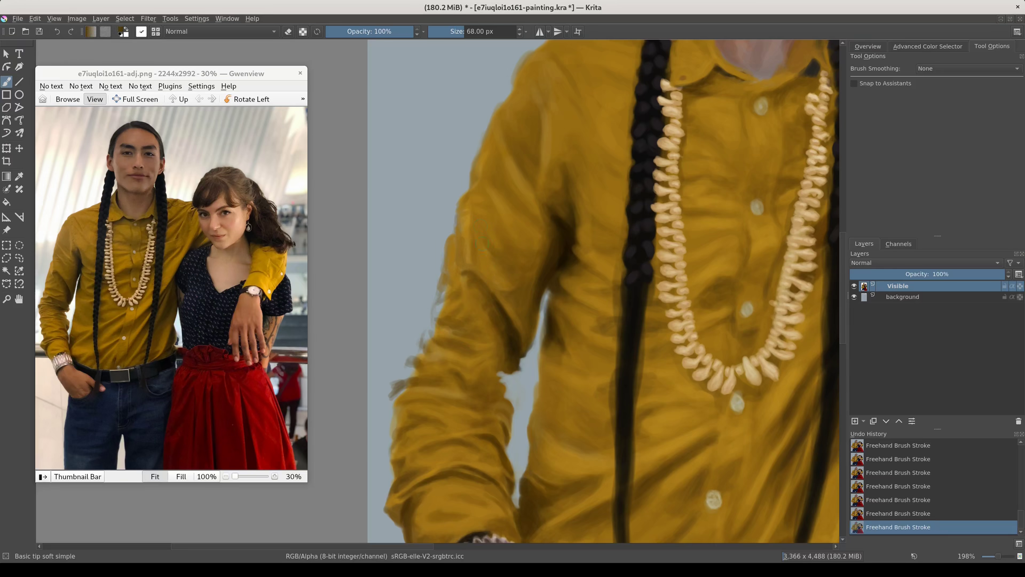
mouse_move(465, 214)
mouse_down()
mouse_move(487, 249)
mouse_move(465, 225)
mouse_up()
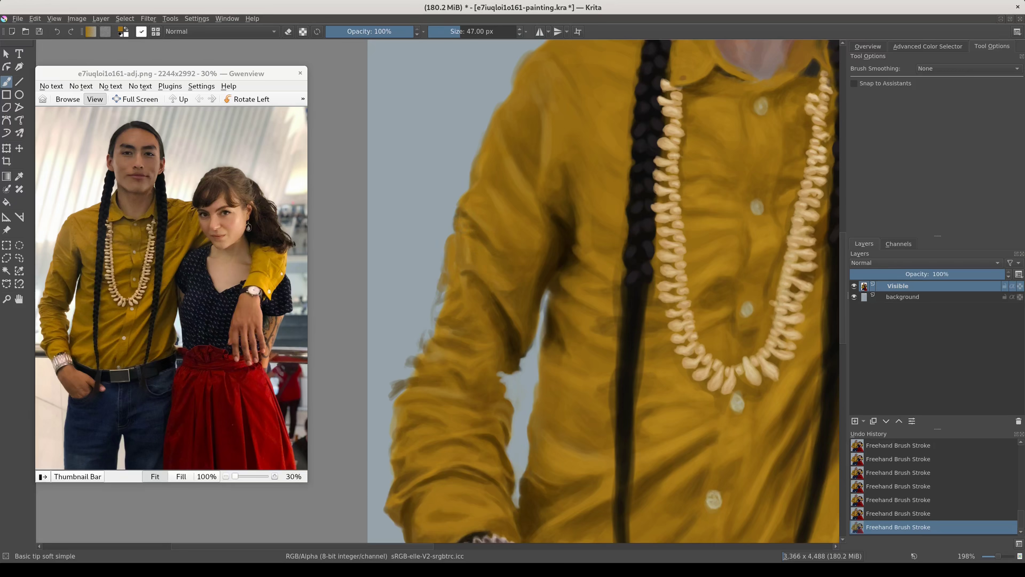
scroll(419, 263, down, 6)
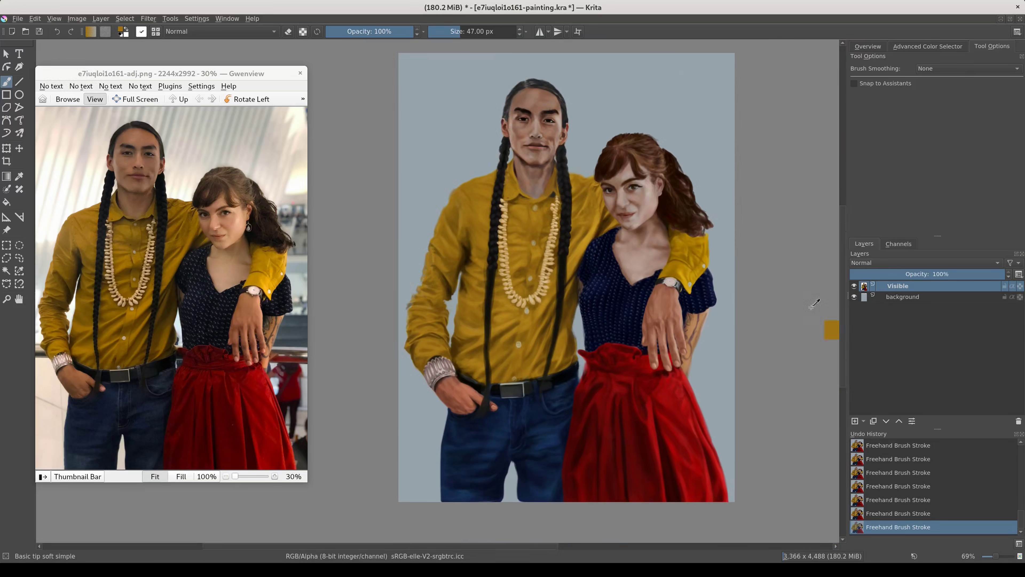
- Push the sleeve fold down-right with a size-221 liquify warp, apply it, and save
key(ctrl+t)
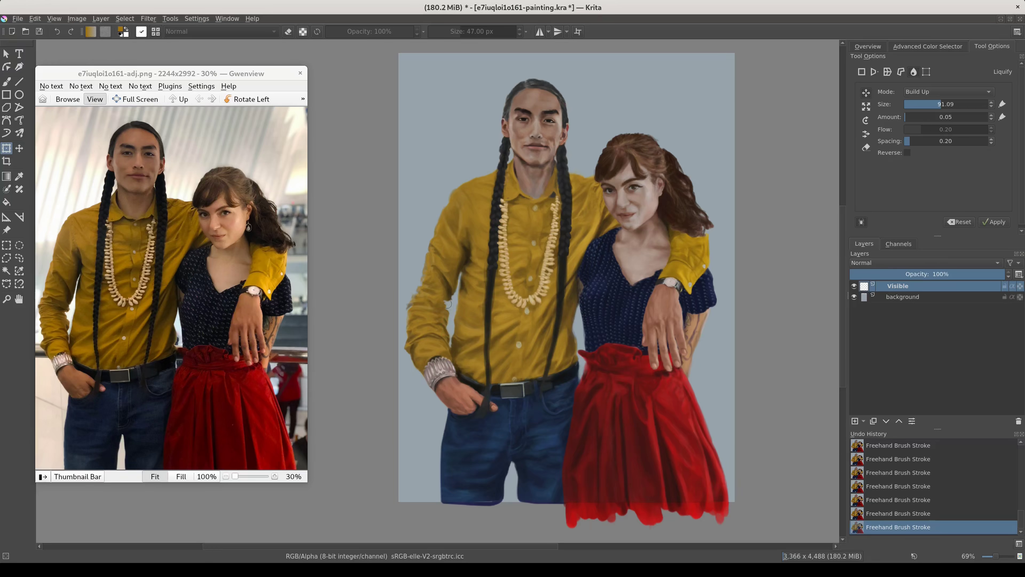
drag(447, 303, 484, 304)
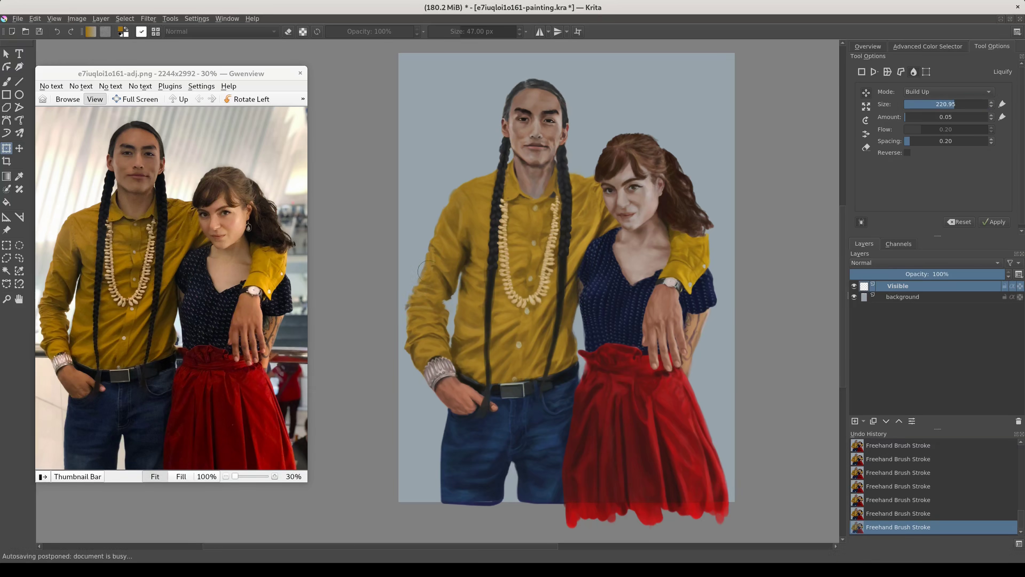
drag(437, 238, 445, 252)
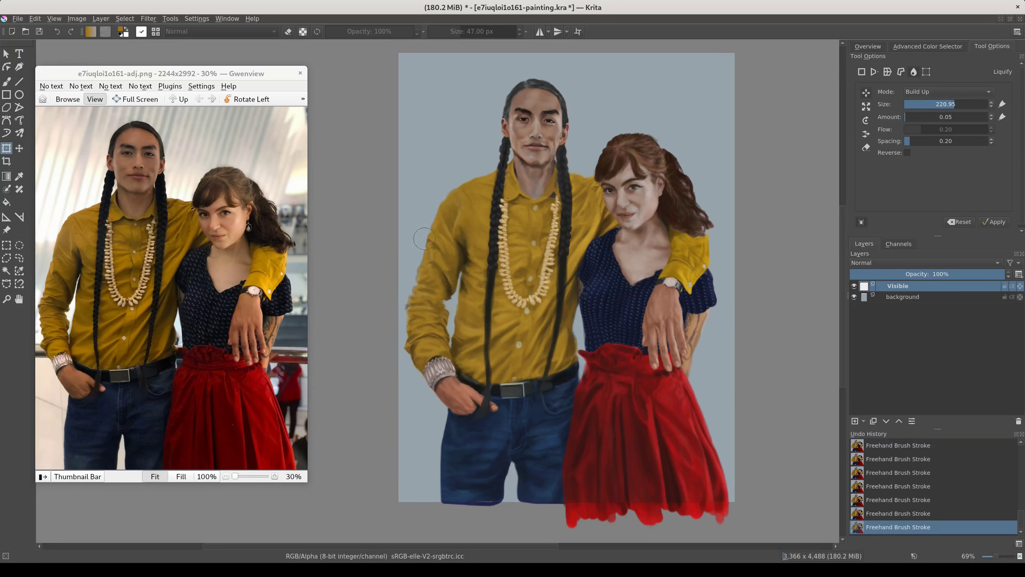
key(Return)
key(ctrl+s)
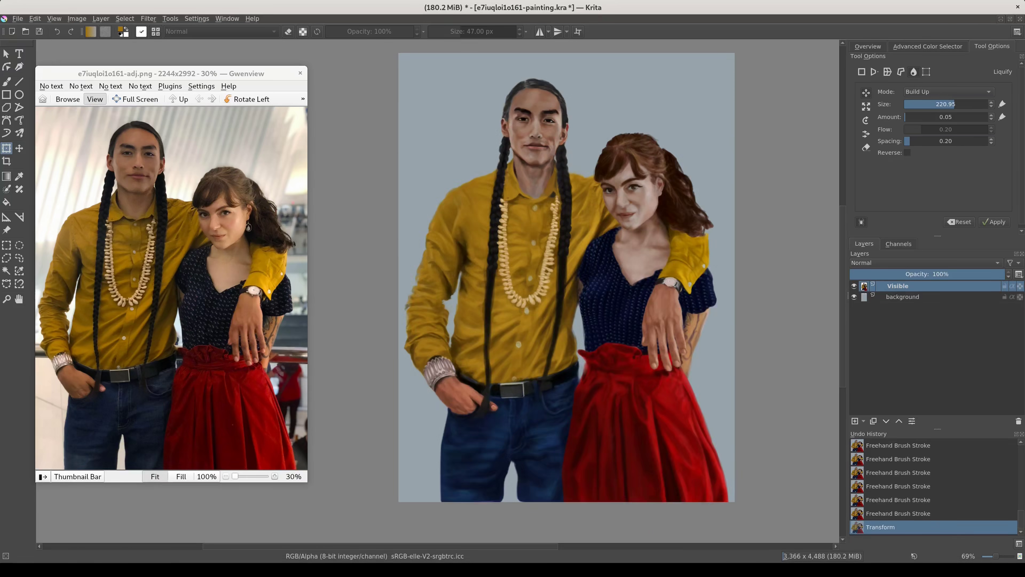
key(b)
drag(169, 73, 180, 71)
click(927, 46)
drag(525, 331, 533, 338)
key(bracketleft)
key(bracketleft)
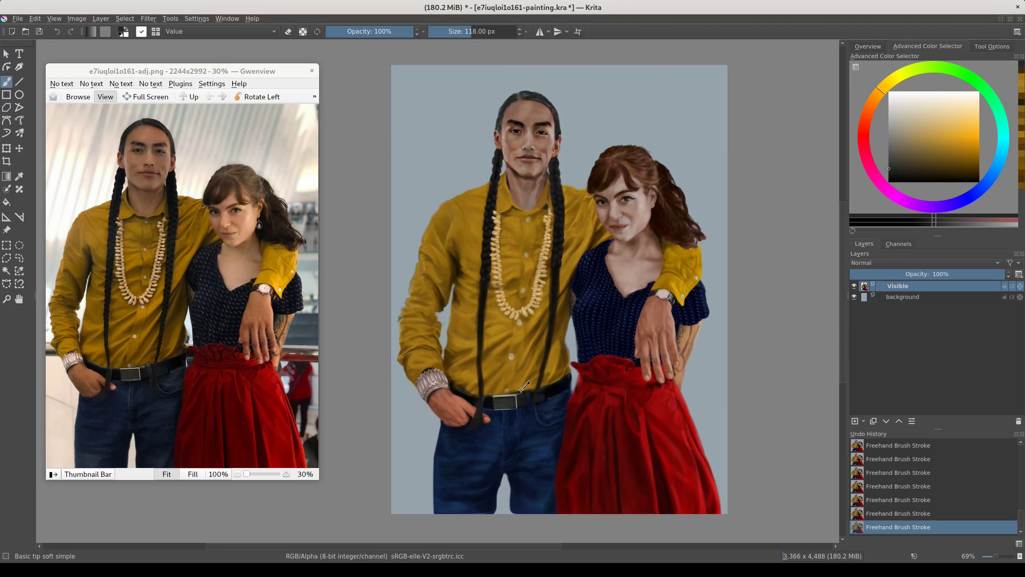
key(ctrl+shift+w)
click(516, 319)
shift+click(512, 317)
key(shift+F6)
key(ctrl+c)
key(ctrl+v)
key(ctrl+shift+a)
key(b)
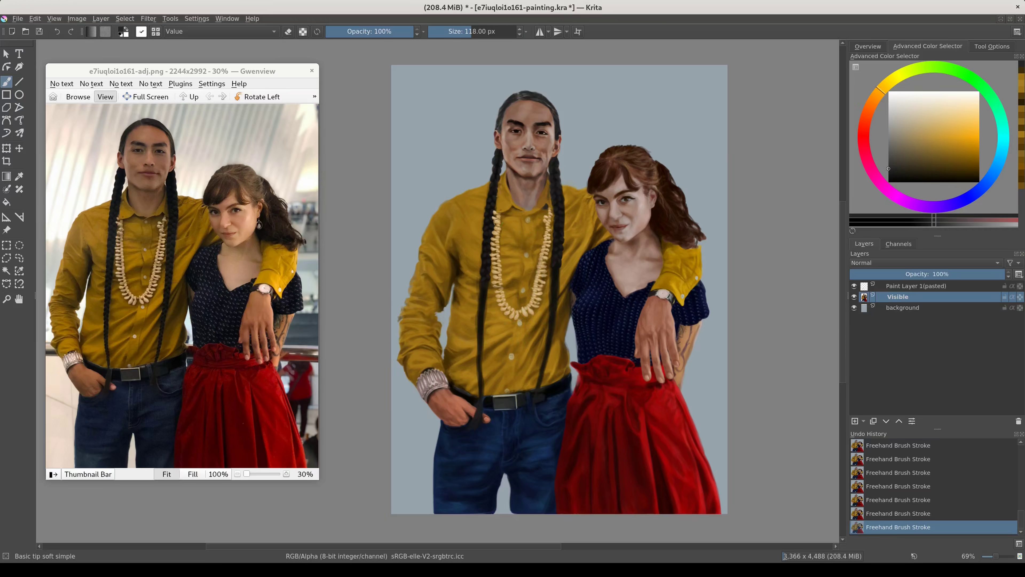
click(973, 168)
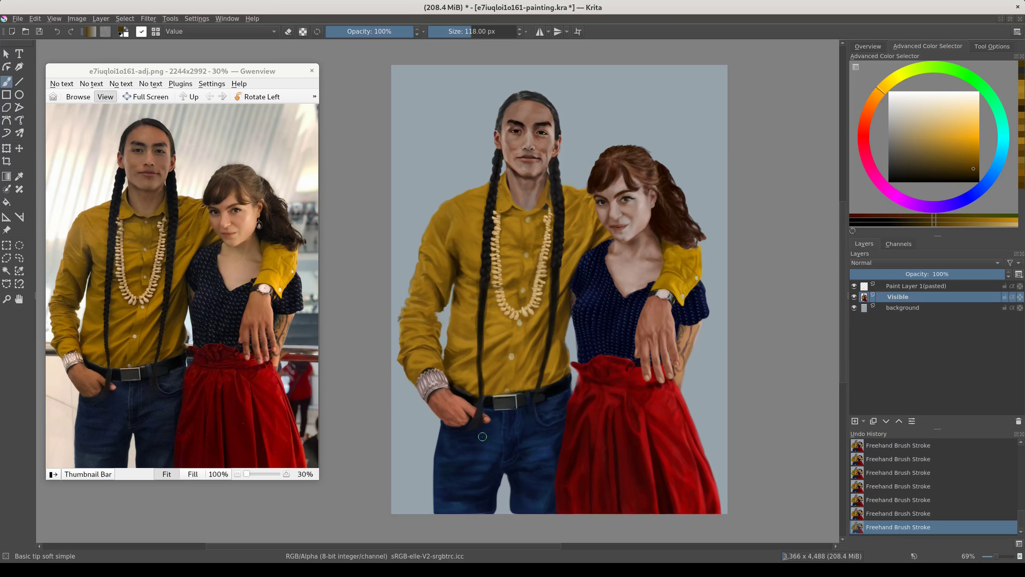
- Turn on Preserve Alpha and sample lighter and darker shirt tones for folds under the necklace
key(slash)
scroll(490, 242, up, 5)
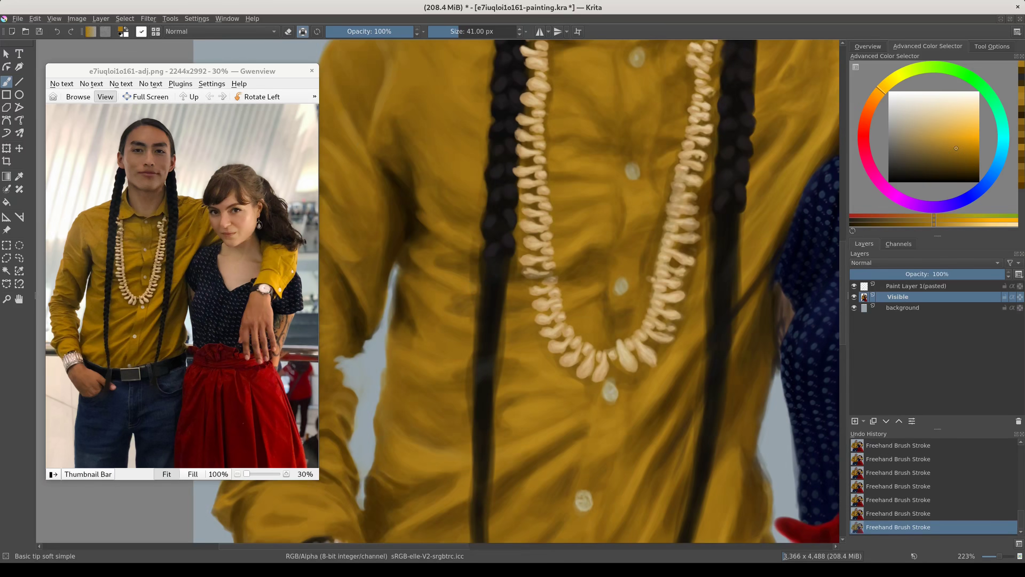
ctrl+click(476, 288)
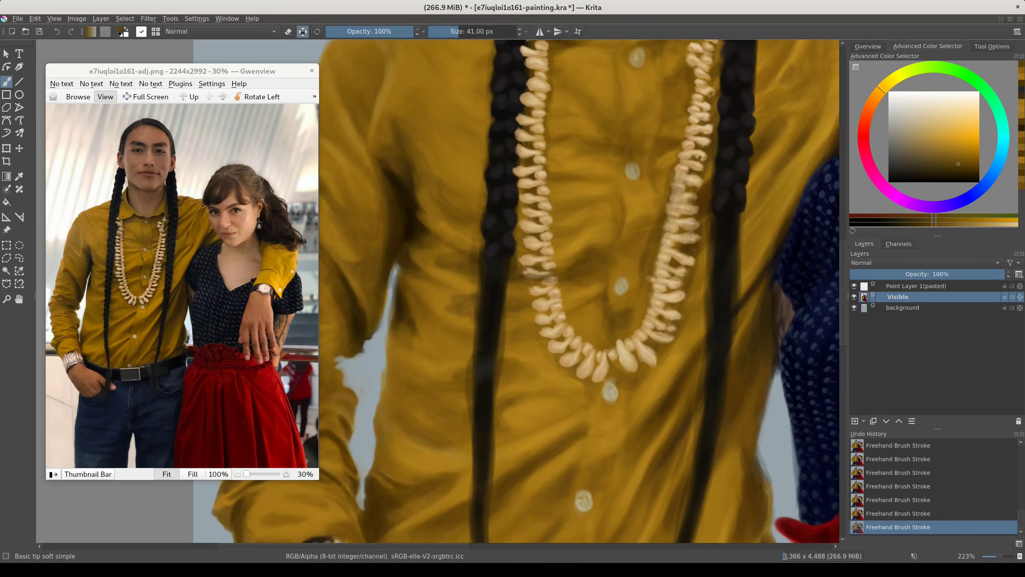
ctrl+click(474, 268)
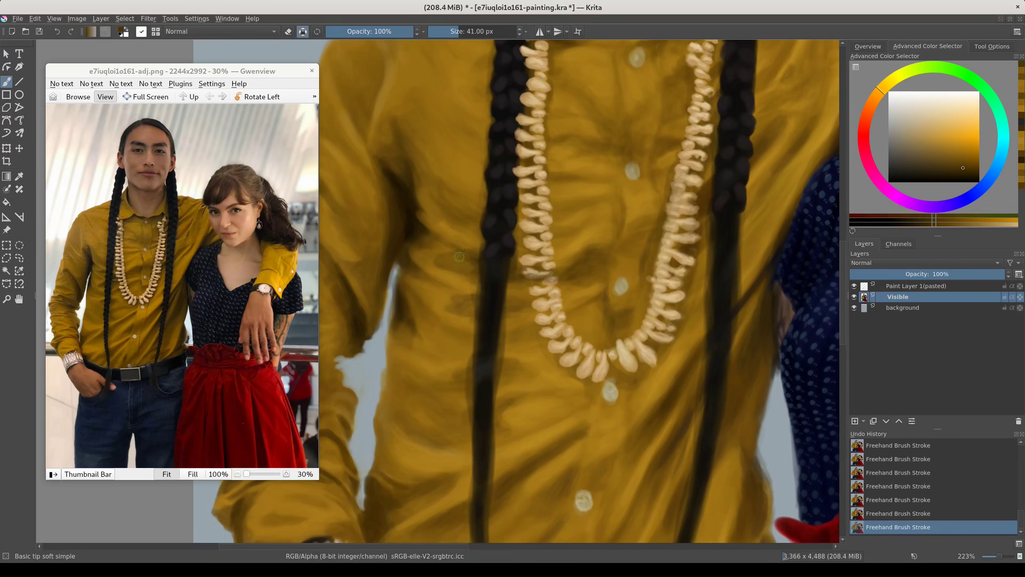
ctrl+click(472, 307)
ctrl+click(457, 292)
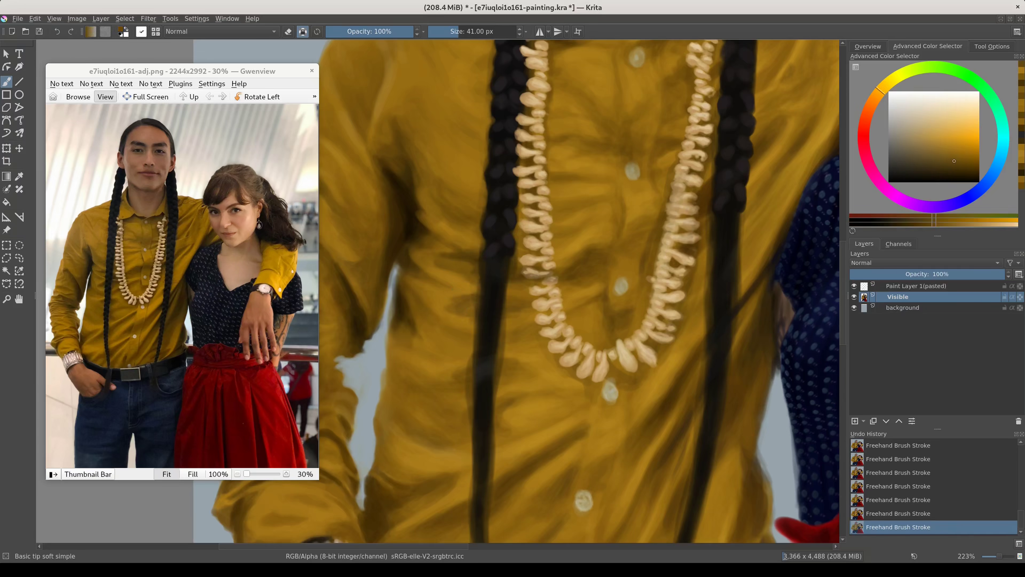
ctrl+click(522, 304)
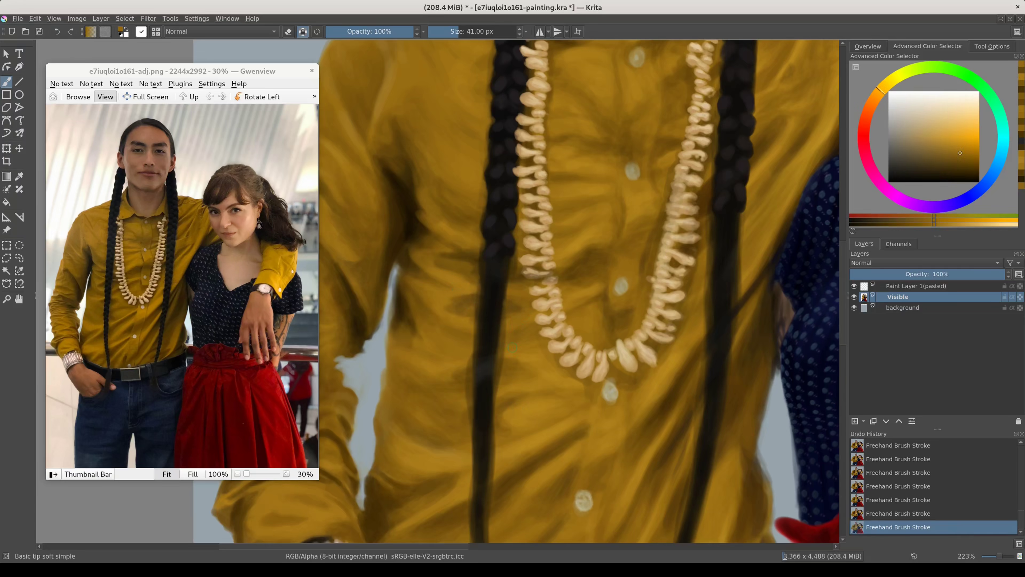
ctrl+click(487, 353)
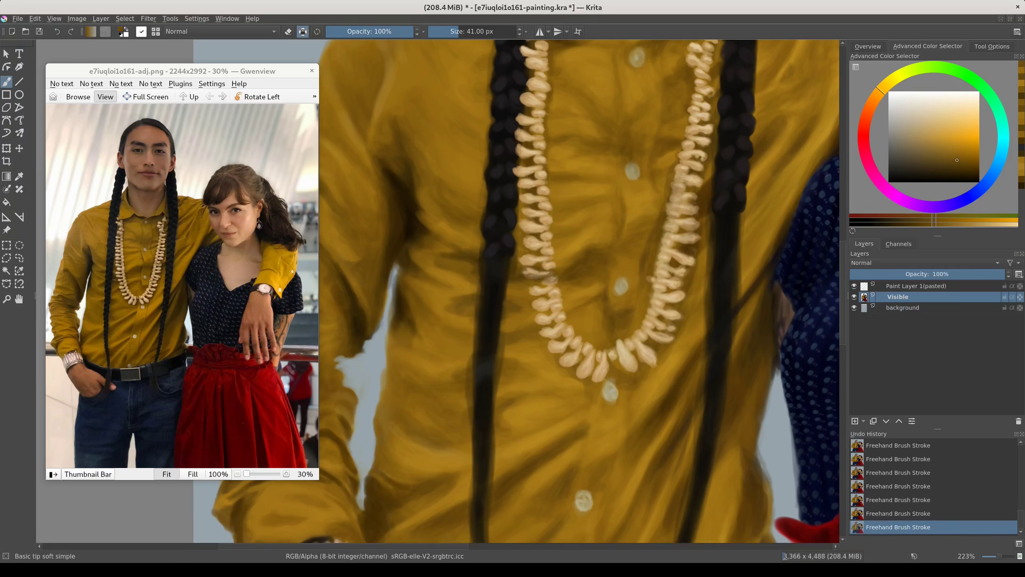
key(minus)
key(minus)
- Lasso the braid right of the chest, feather it, copy it to a new layer, and deselect
mouse_move(624, 113)
mouse_down()
mouse_move(623, 204)
mouse_move(611, 58)
mouse_up()
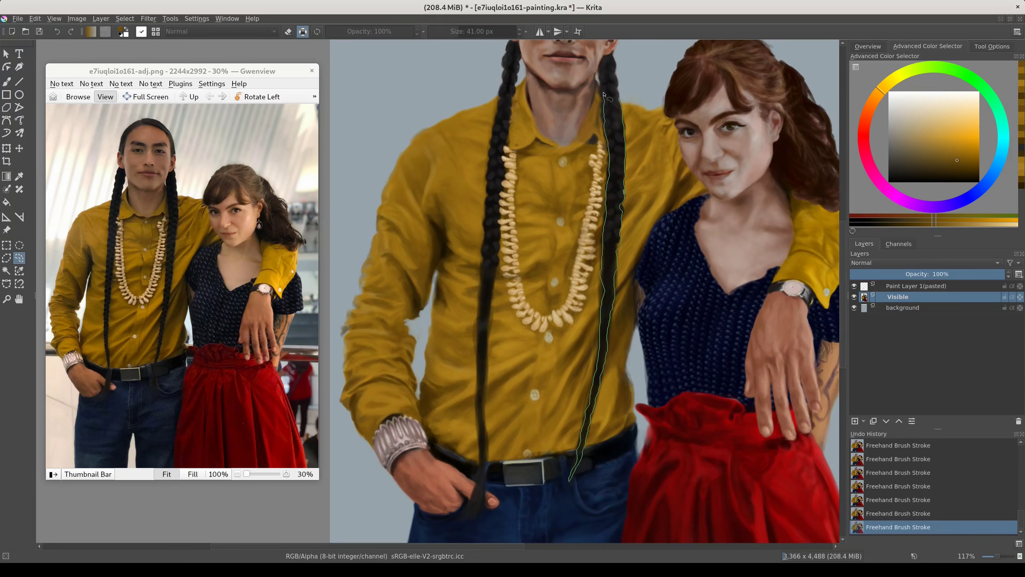
drag(496, 255, 494, 259)
mouse_move(513, 83)
mouse_down()
mouse_move(497, 212)
mouse_move(512, 57)
mouse_up()
drag(618, 242, 603, 282)
key(shift+F6)
key(Return)
key(ctrl+alt+j)
key(ctrl+shift+a)
click(899, 308)
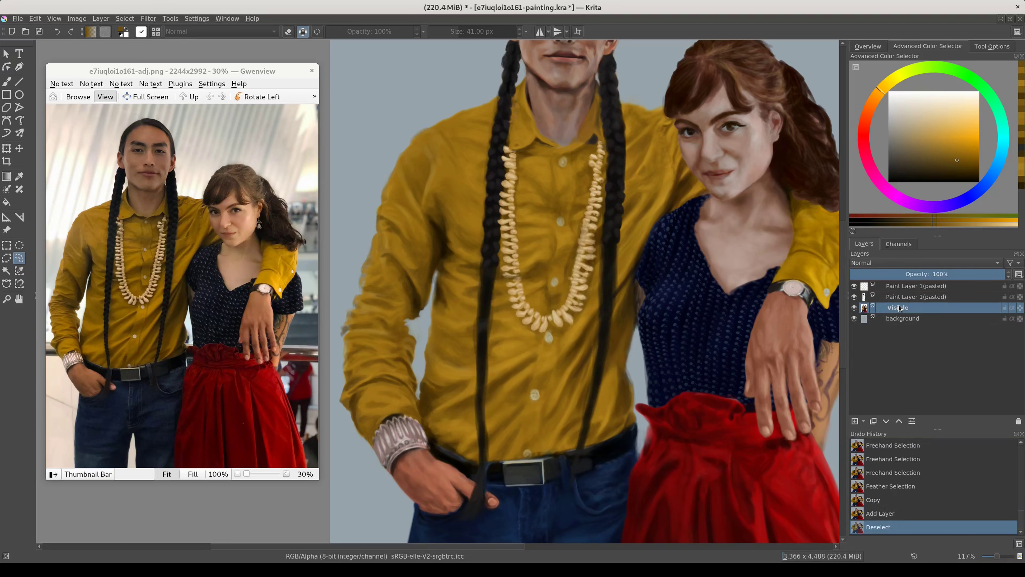
key(b)
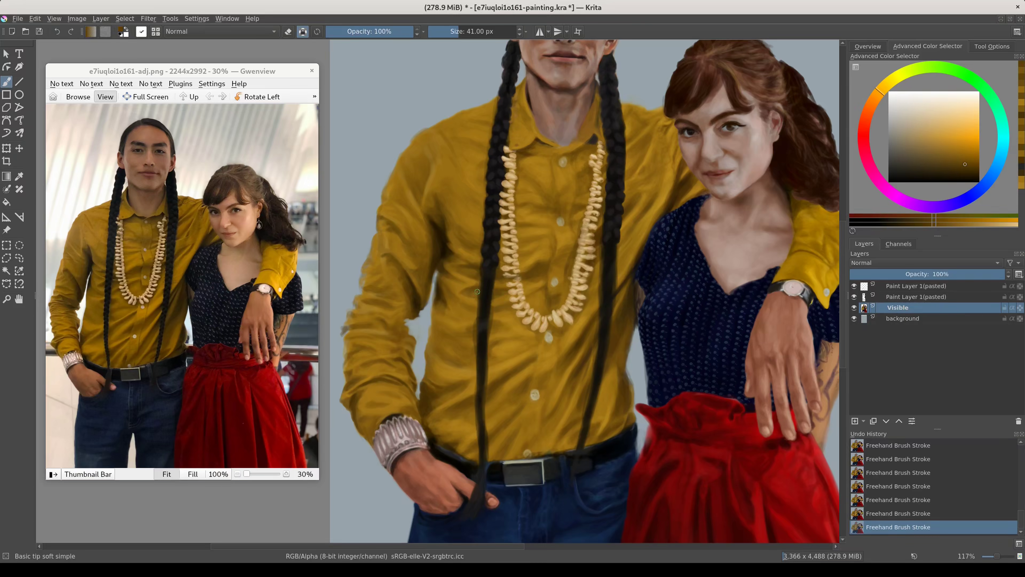
- Pick darker orange shirt tones and fine-tune the shirt paint colour
ctrl+click(515, 289)
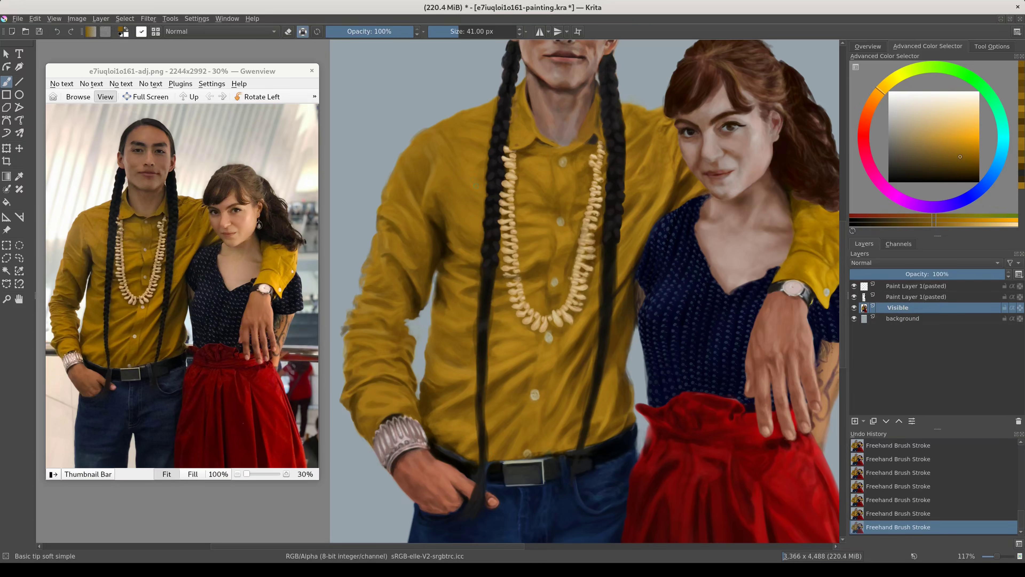
ctrl+click(525, 332)
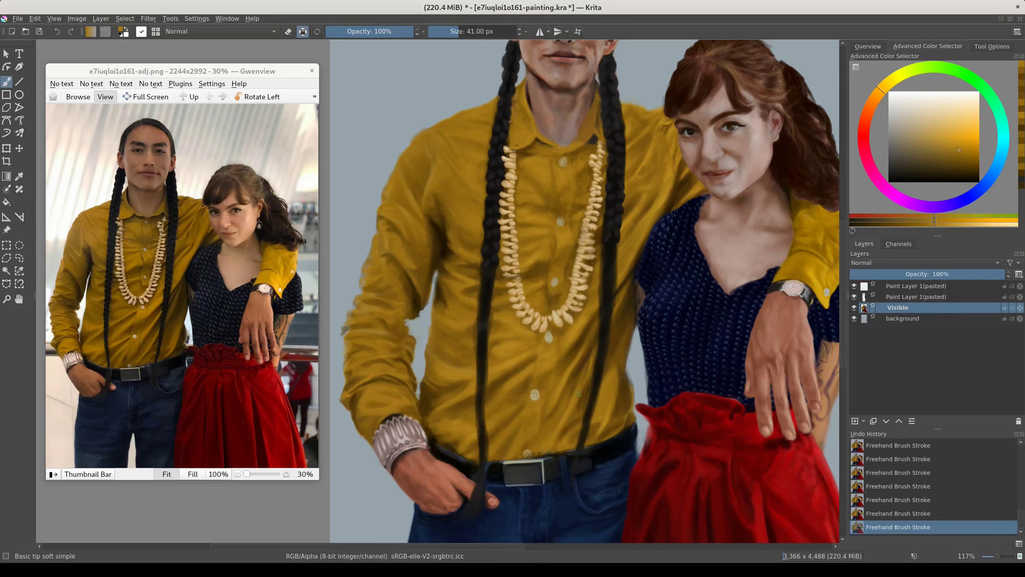
ctrl+click(577, 388)
ctrl+click(611, 314)
ctrl+click(622, 288)
ctrl+click(601, 395)
ctrl+click(593, 339)
- Choose lighter shirt tones, resizing the brush to about 118, then 78 px
ctrl+click(601, 433)
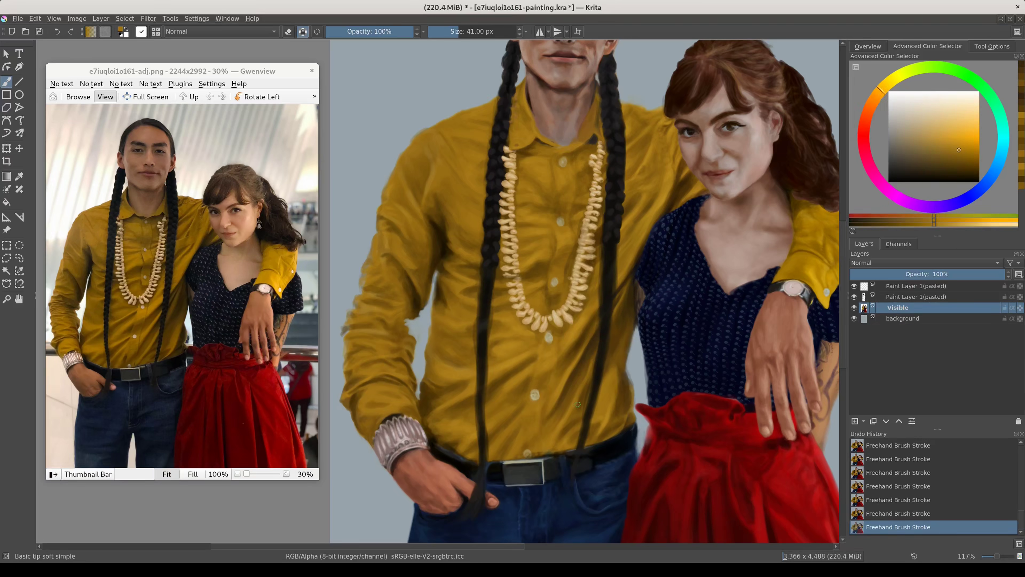
ctrl+click(603, 368)
drag(603, 368, 634, 368)
ctrl+click(595, 404)
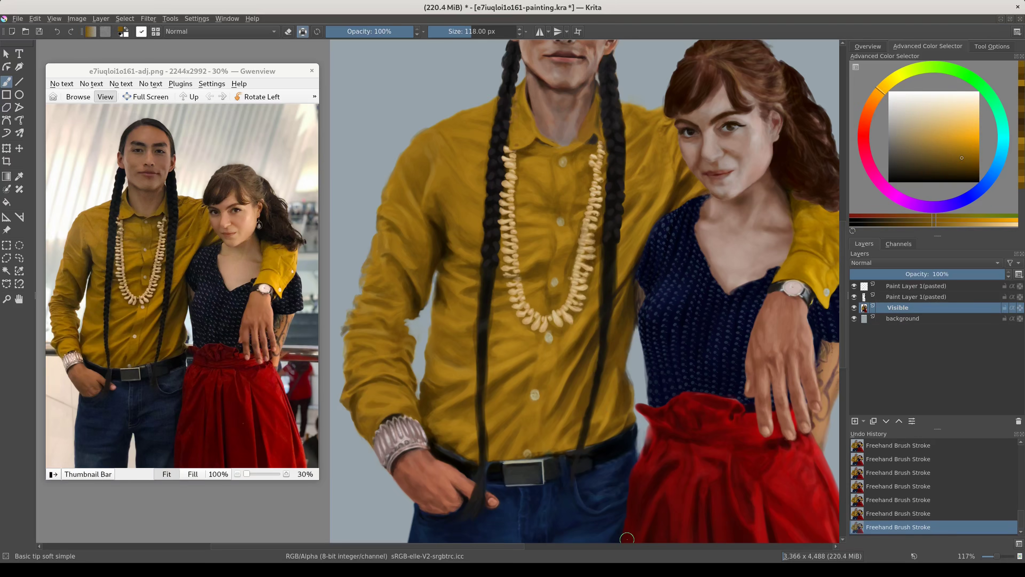
ctrl+click(638, 441)
drag(609, 415, 589, 415)
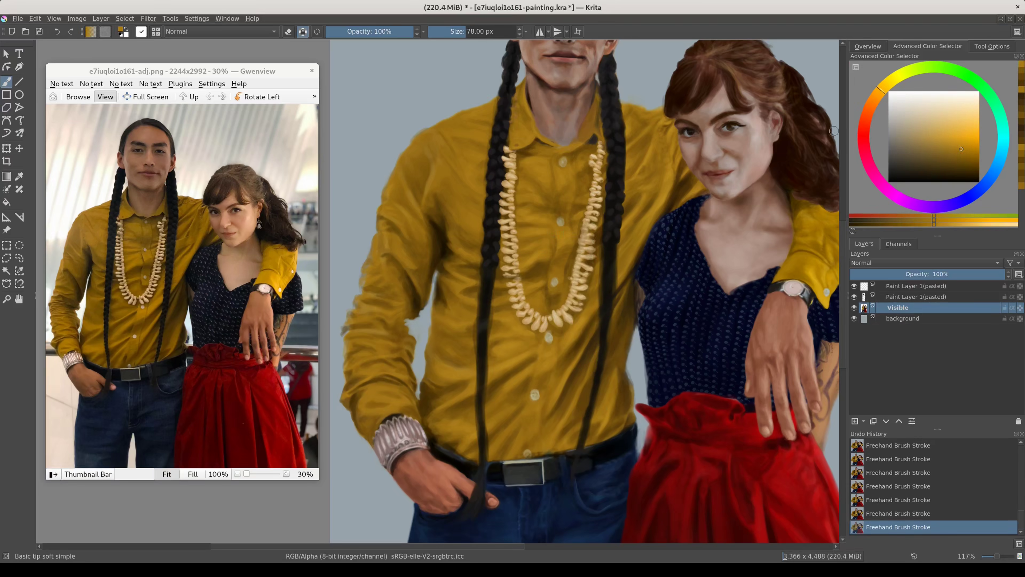
ctrl+click(550, 244)
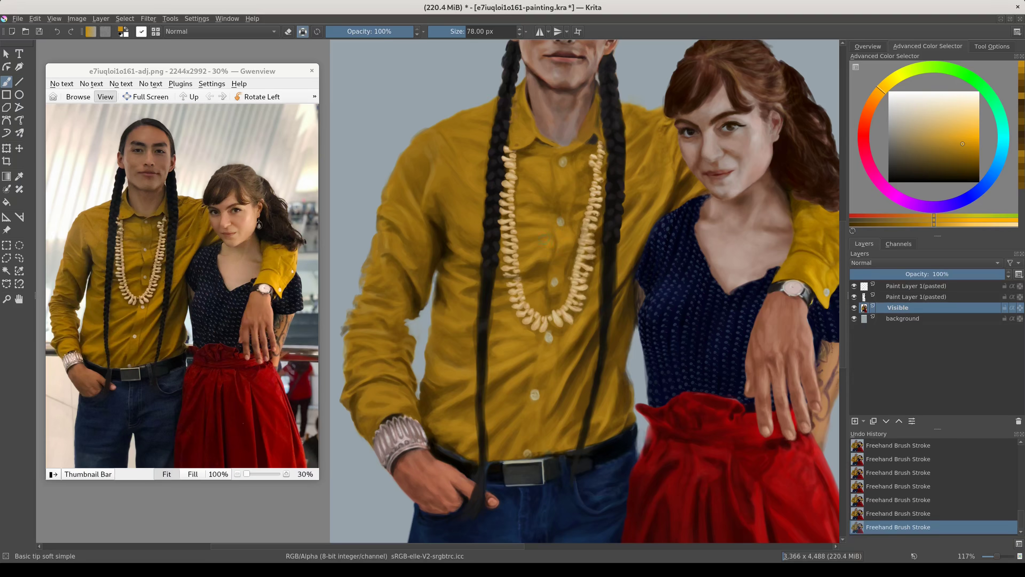
- Lasso a chest button inside the necklace loop, copy it to a new layer, and transform it
key(l)
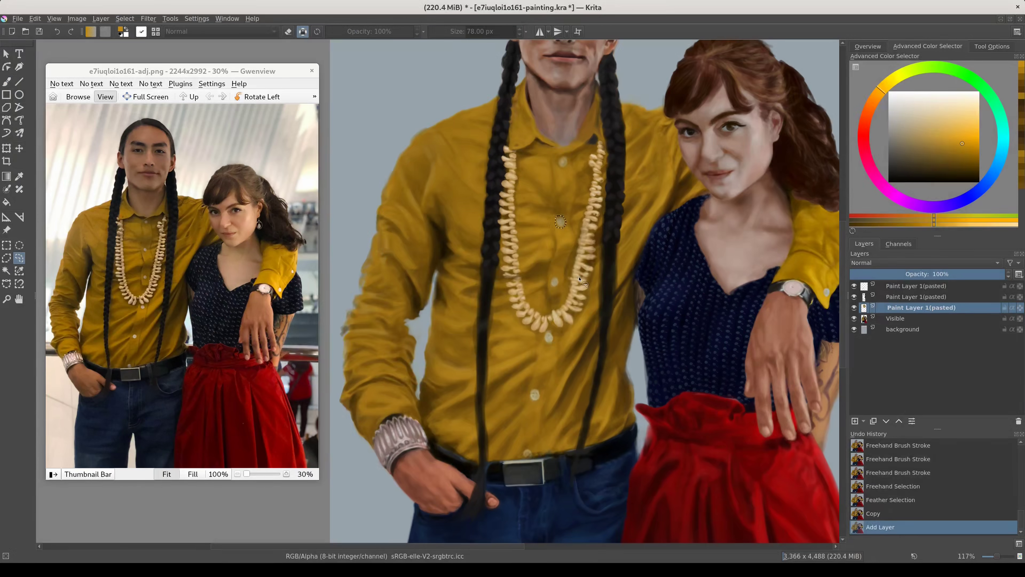
key(ctrl+c)
key(ctrl+v)
key(ctrl+shift+a)
key(ctrl+t)
scroll(561, 217, up, 2)
key(Return)
key(b)
key(Page_Down)
- Touch up the shirt and pick lighter and darker golds with a 51 px brush
click(558, 211)
ctrl+click(576, 211)
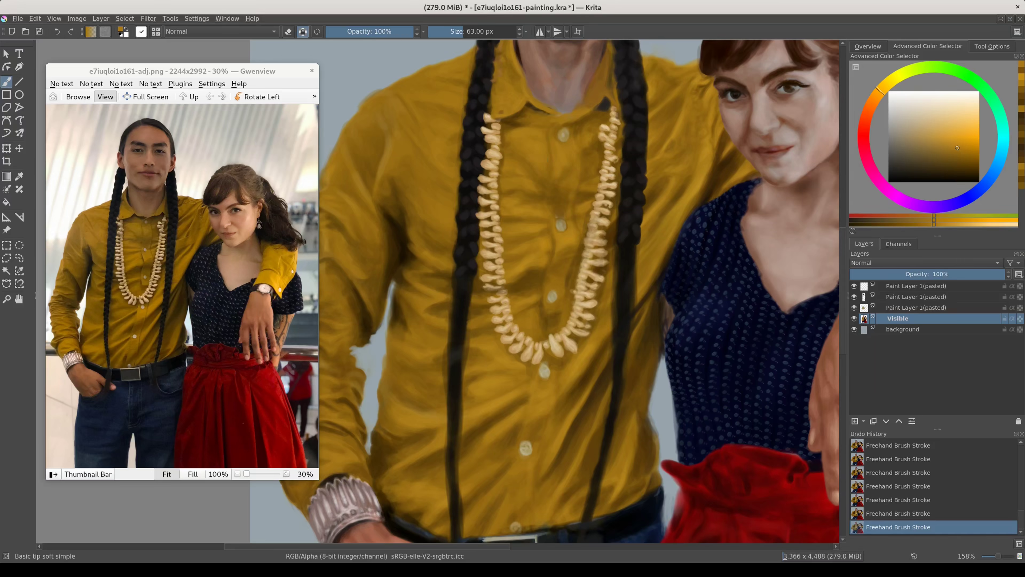
ctrl+click(477, 403)
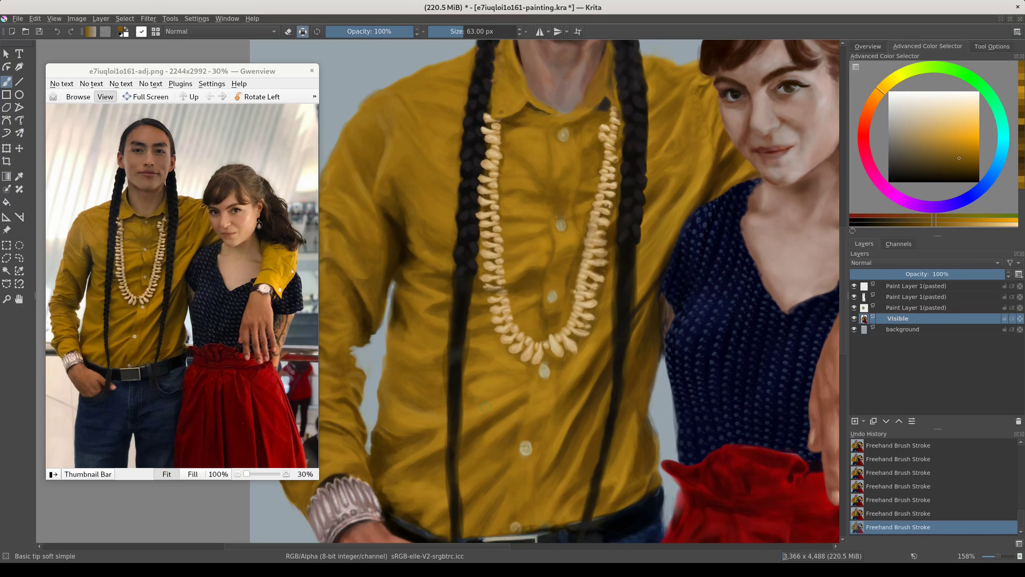
ctrl+click(520, 397)
key(bracketleft)
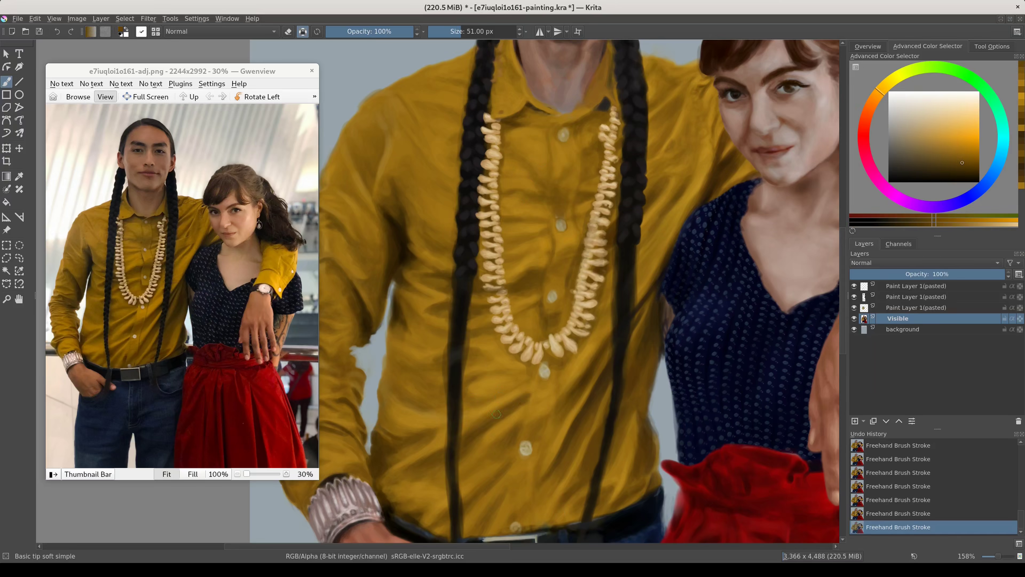
- Copy a shirt patch to a new layer and liquify-warp it into a fold shape
drag(458, 372, 460, 446)
key(ctrl+c)
key(ctrl+v)
key(ctrl+shift+a)
key(ctrl+t)
click(992, 46)
click(913, 72)
drag(516, 387, 480, 424)
key(b)
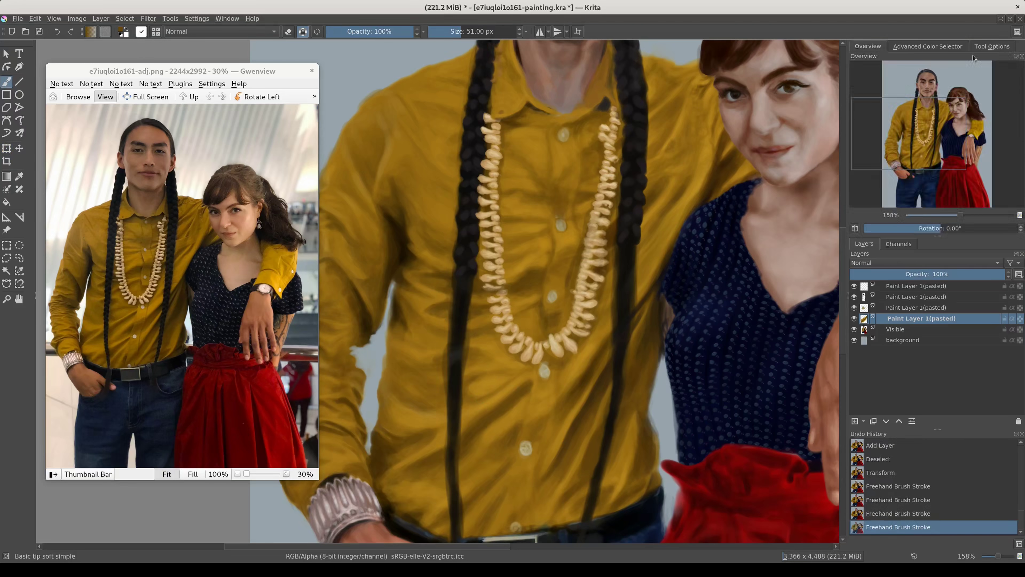
- Sample shirt tones and soften a fold with a faint stroke
click(927, 45)
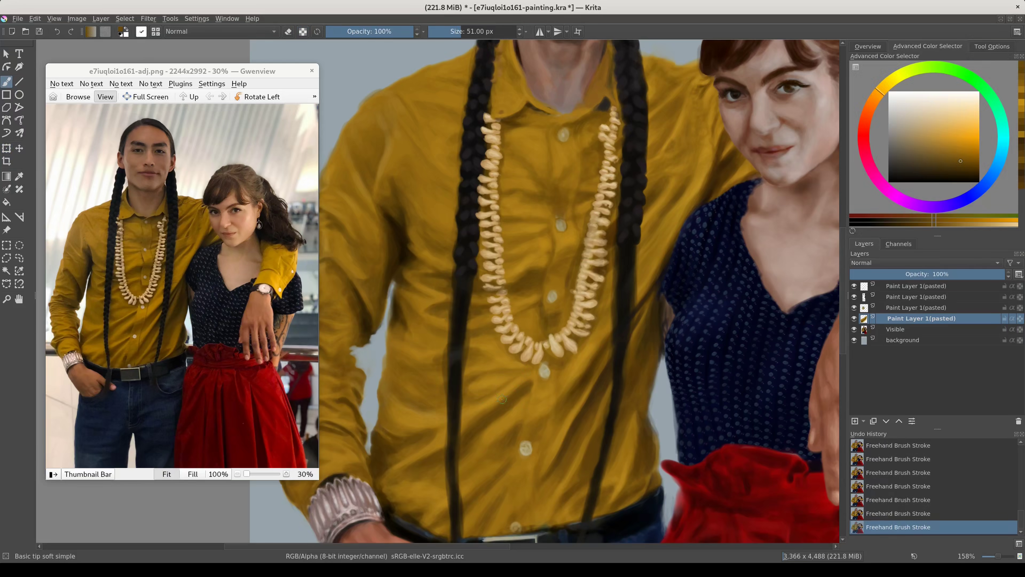
ctrl+click(496, 417)
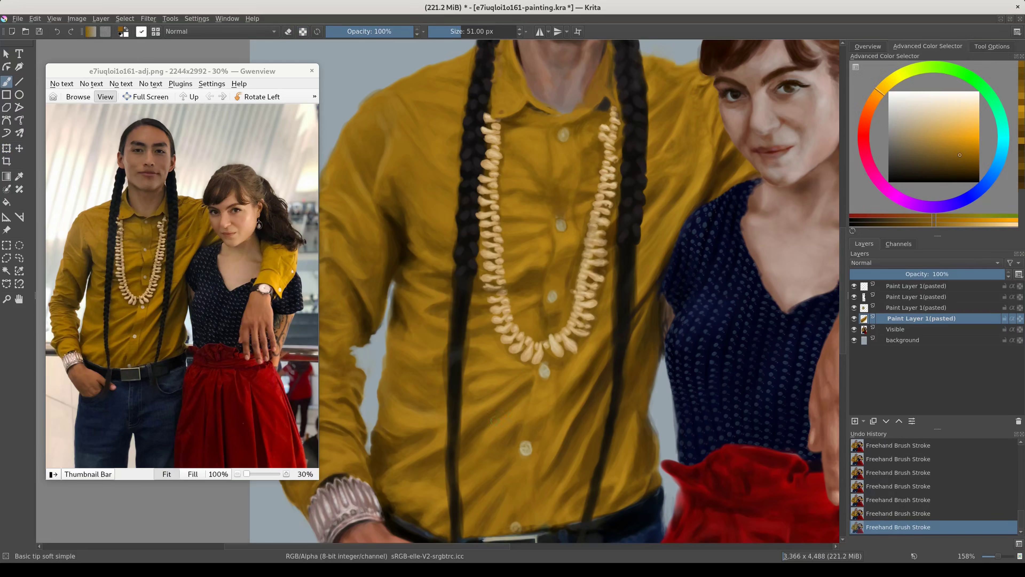
ctrl+click(454, 419)
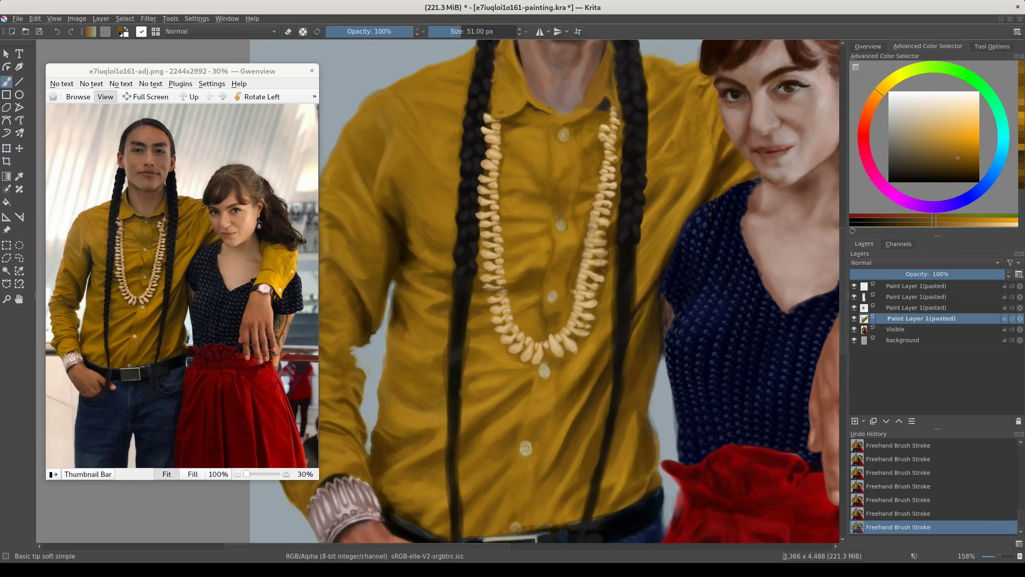
ctrl+click(448, 346)
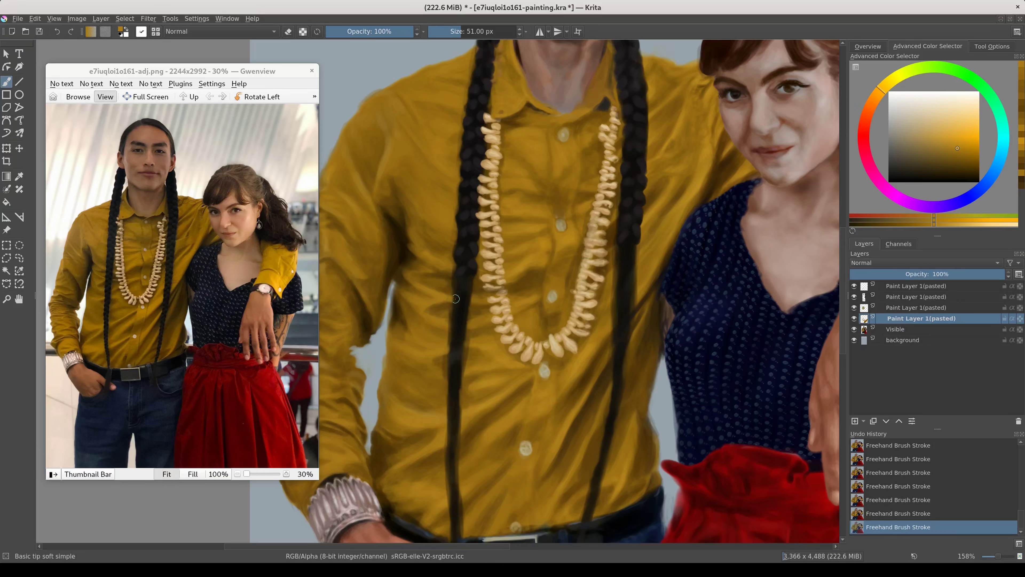
drag(452, 289, 445, 301)
ctrl+click(445, 301)
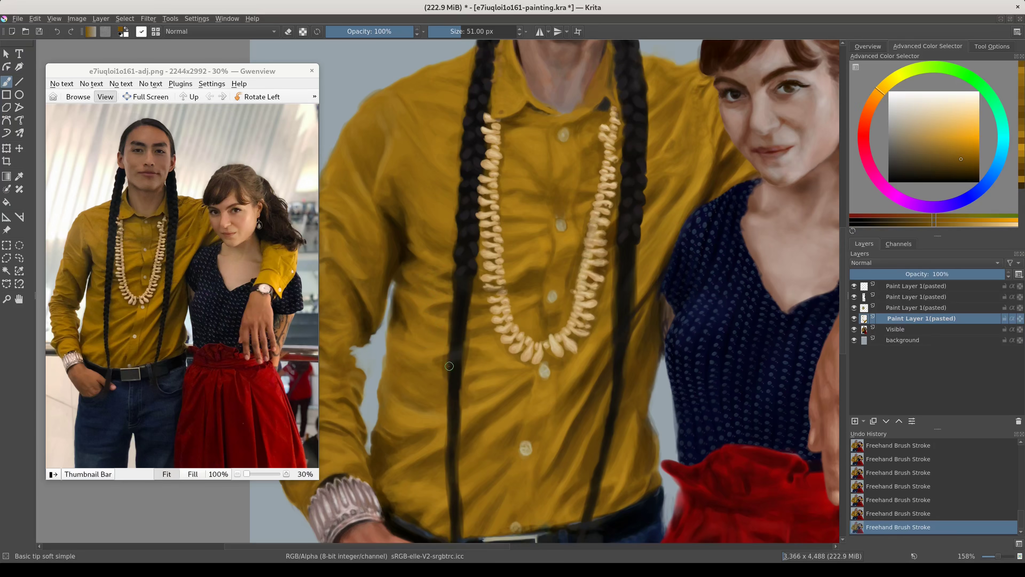
ctrl+click(451, 279)
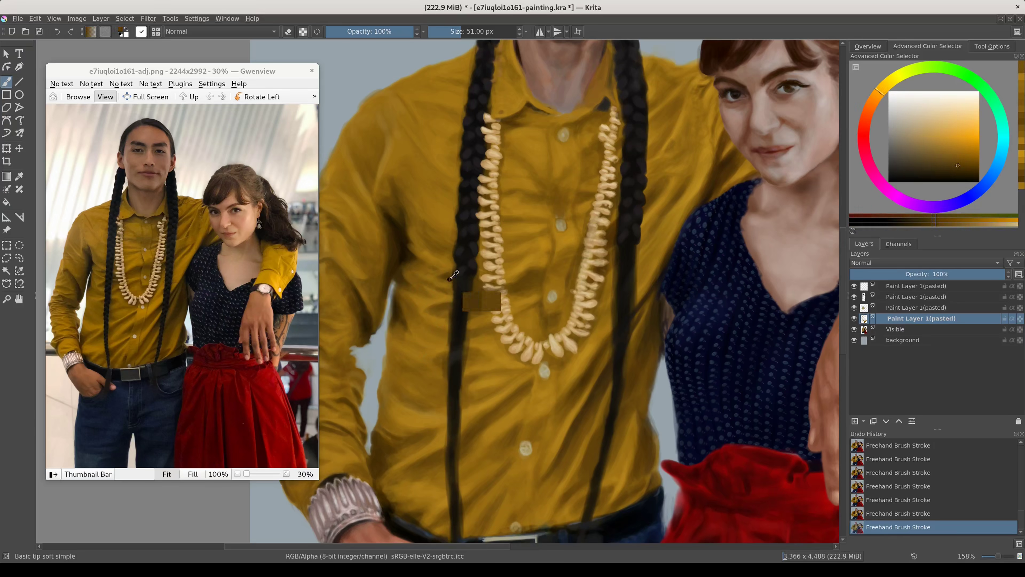
- Resize the brush to 103, then 73 px, and briefly erase on a pasted layer
drag(442, 358, 429, 373)
ctrl+click(428, 373)
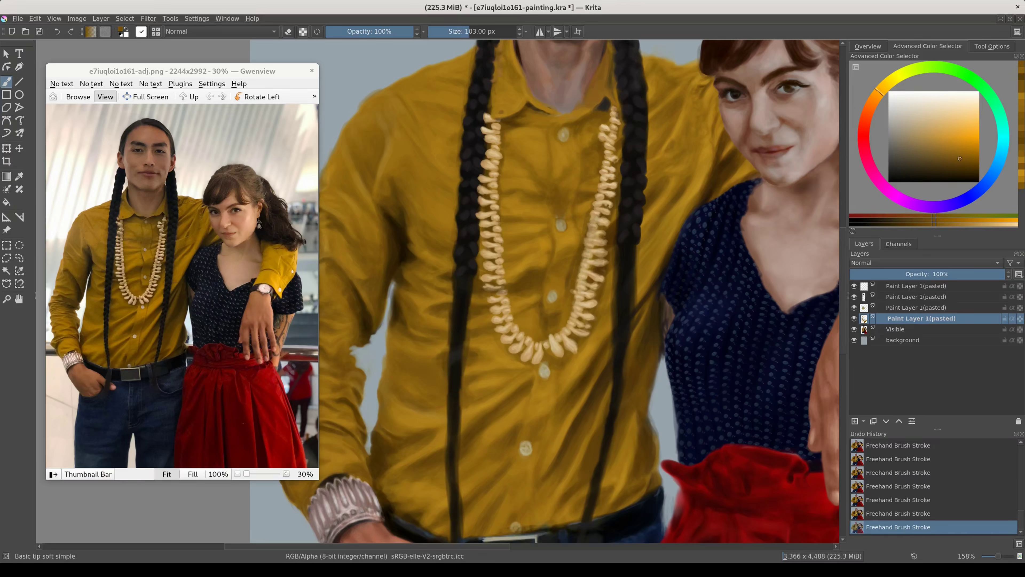
drag(439, 362, 452, 386)
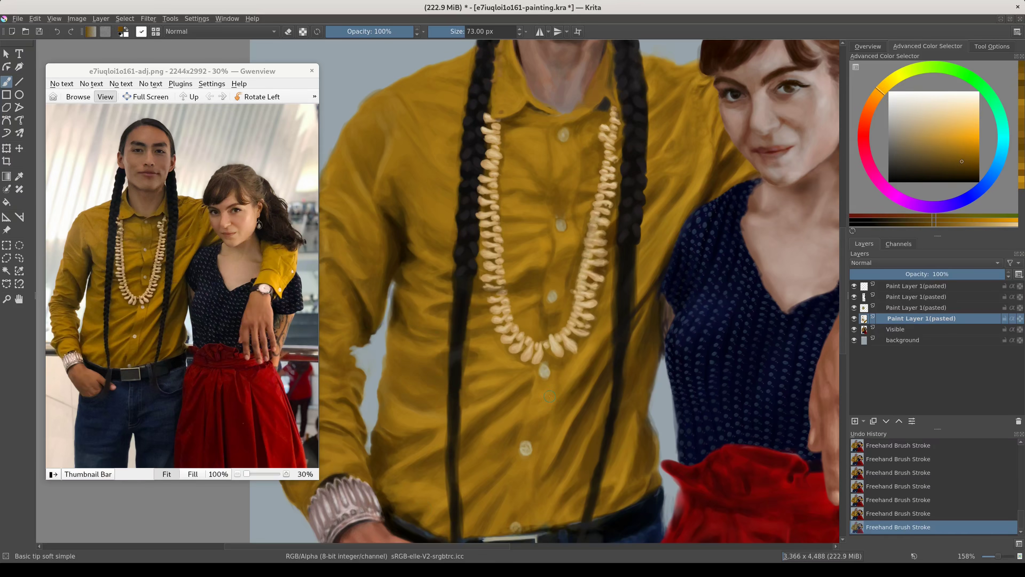
key(Page_Up)
key(Page_Up)
key(e)
key(e)
click(910, 328)
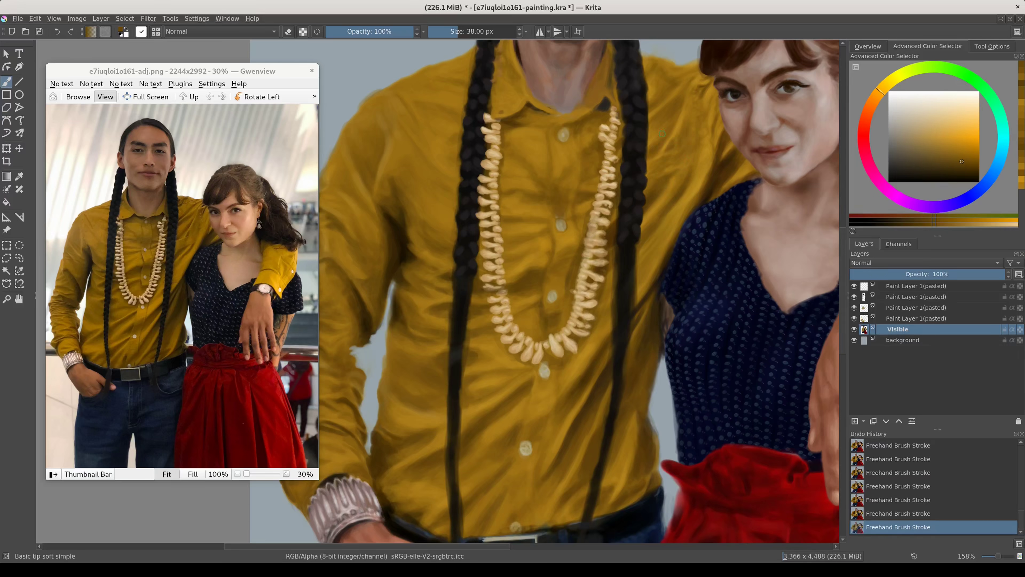
- Merge the pasted layers down into the background and paint soft folds across the mustard shirt
ctrl+click(438, 444)
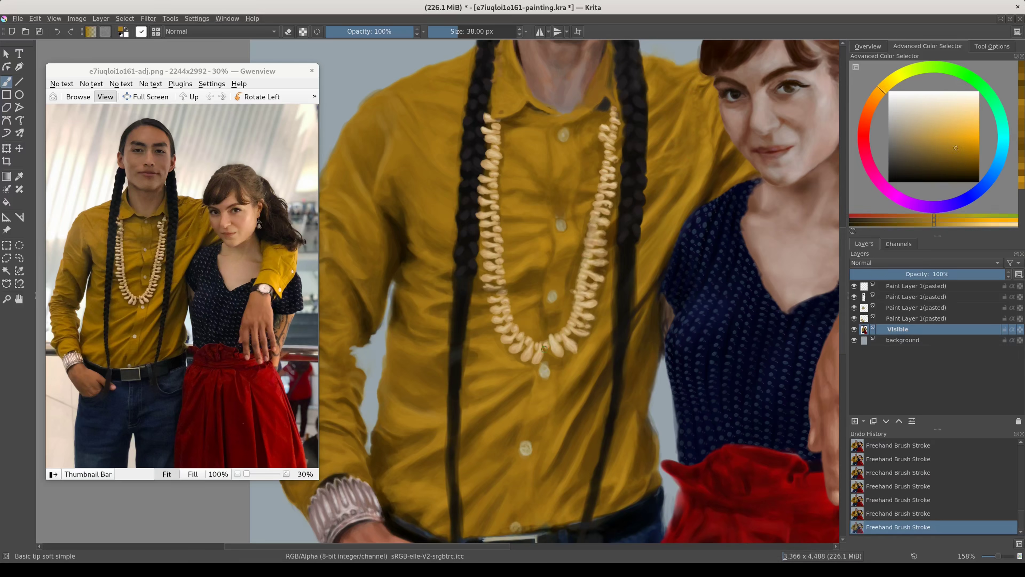
drag(387, 406, 403, 406)
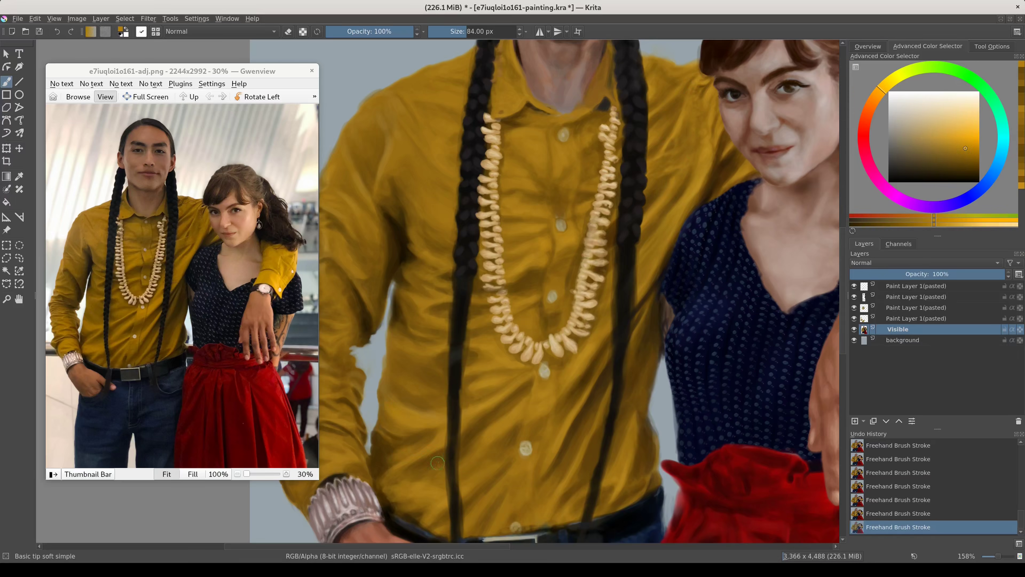
ctrl+click(424, 470)
key(ctrl+e)
key(ctrl+e)
key(ctrl+e)
drag(458, 450, 460, 447)
ctrl+click(460, 446)
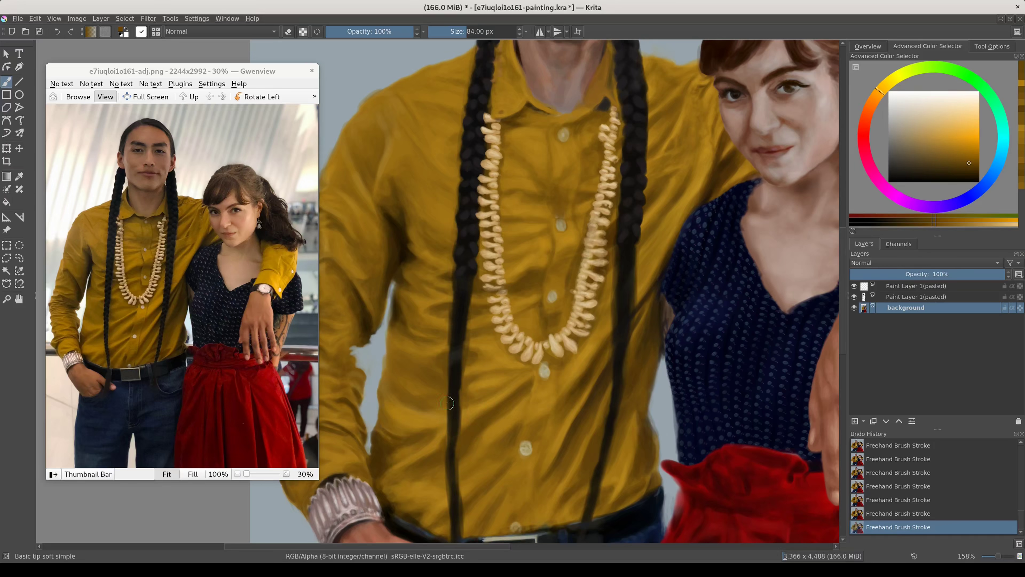
- Lighten and soften the skin under the woman's chin and along her neck with sampled tones
key(2)
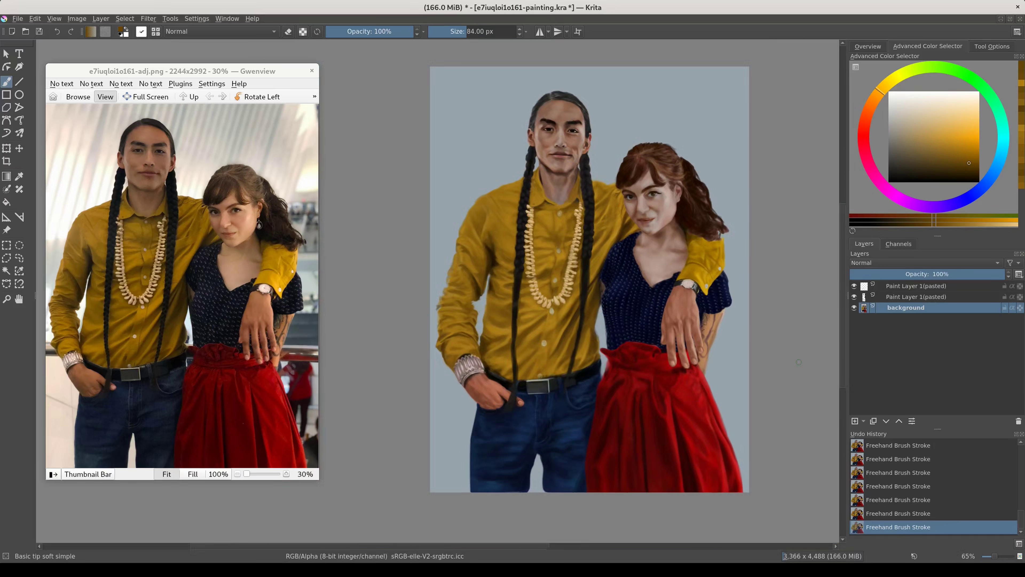
ctrl+click(517, 251)
key(bracketleft)
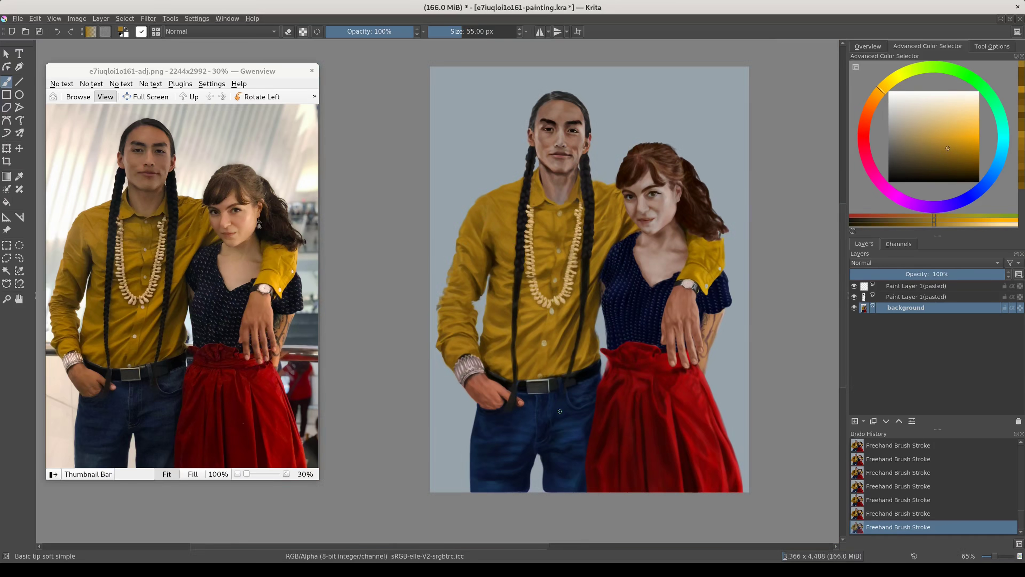
scroll(666, 191, up, 6)
scroll(238, 226, up, 3)
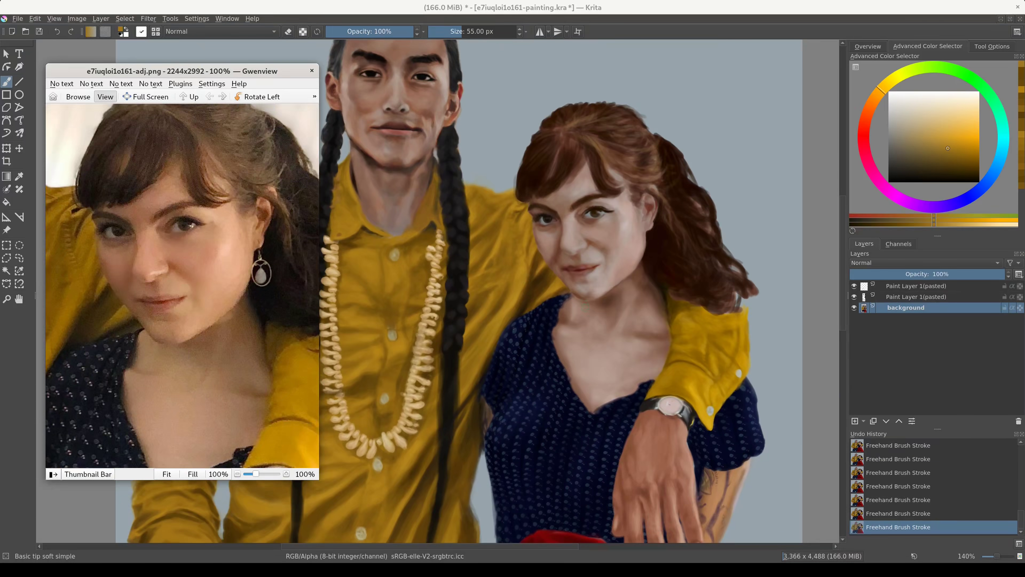
ctrl+click(578, 362)
drag(578, 363, 537, 371)
ctrl+click(573, 370)
drag(573, 370, 569, 390)
ctrl+click(568, 390)
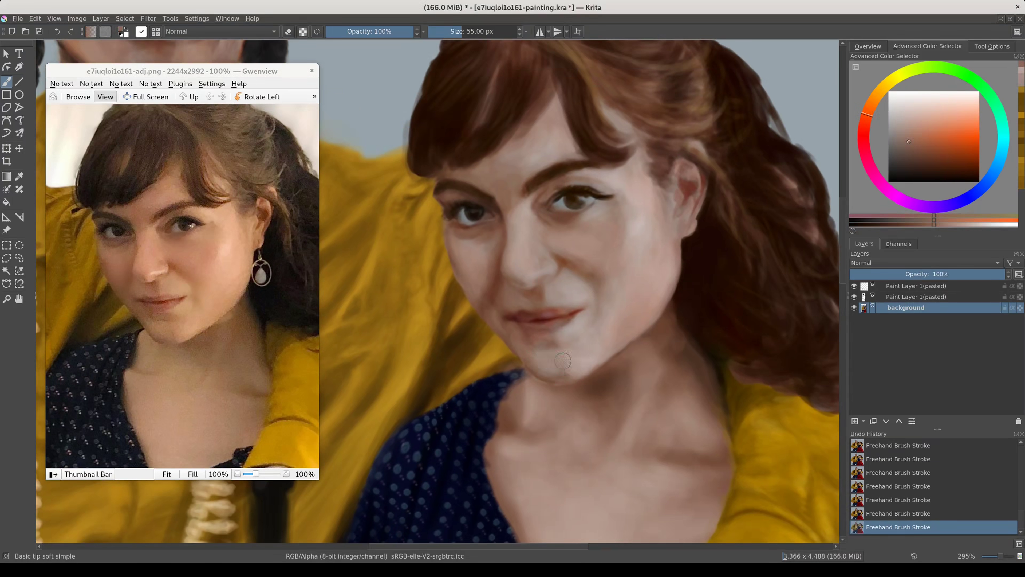
- Sample lighter skin tones from the woman's nose and shrink the brush for finer strokes
ctrl+click(515, 262)
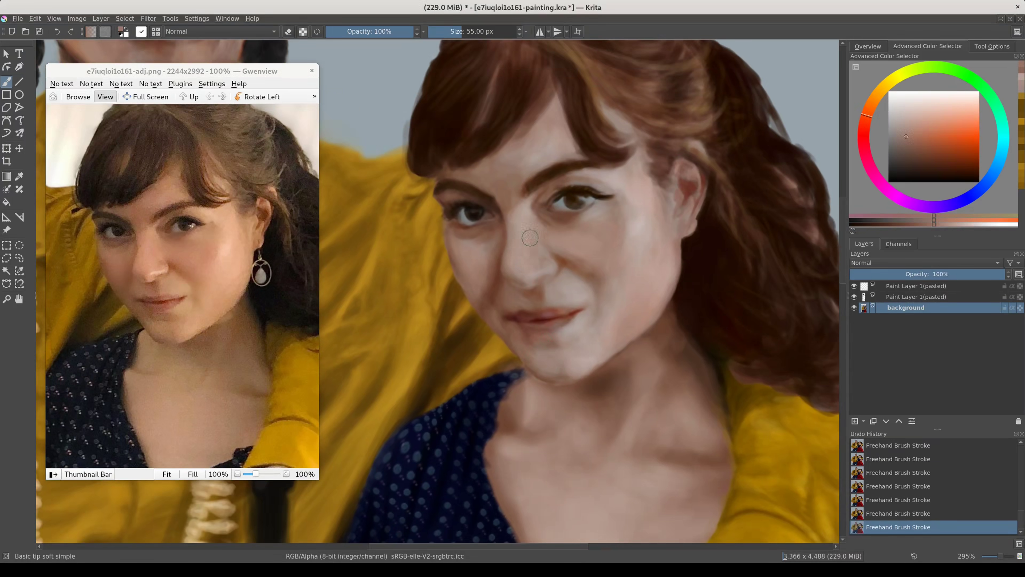
ctrl+click(523, 235)
ctrl+click(535, 269)
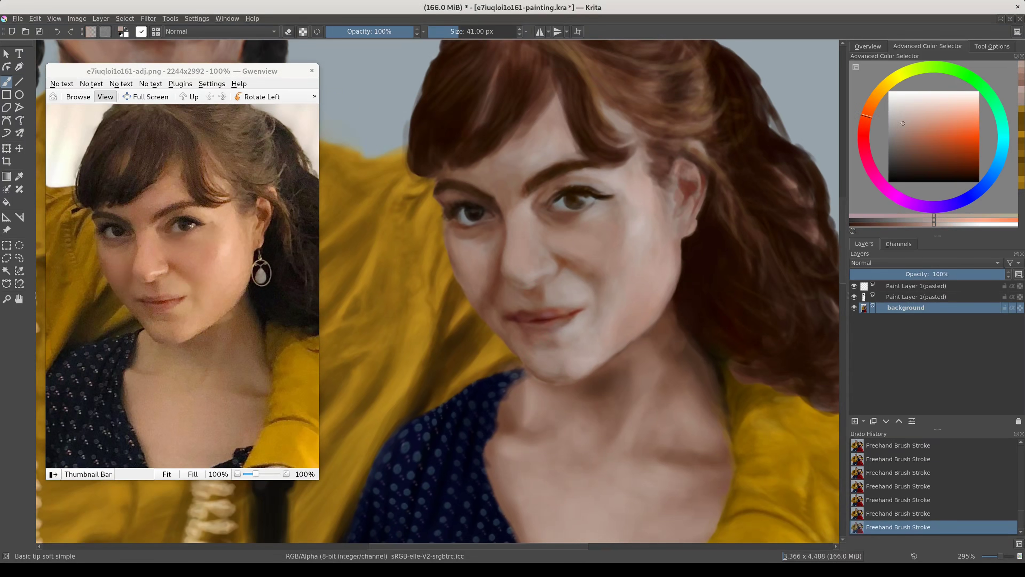
key(bracketleft)
ctrl+click(554, 301)
key(bracketleft)
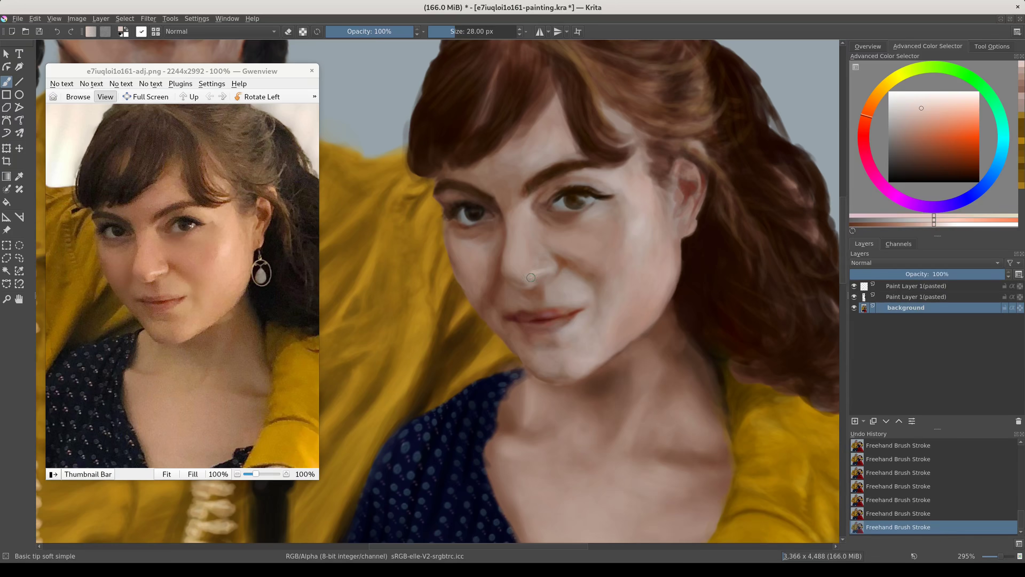
- Alternate darker and lighter, greyer face skin tones while resizing the brush, then darken the colour
ctrl+click(600, 272)
key(bracketright)
key(bracketright)
ctrl+click(592, 276)
ctrl+click(597, 302)
key(bracketleft)
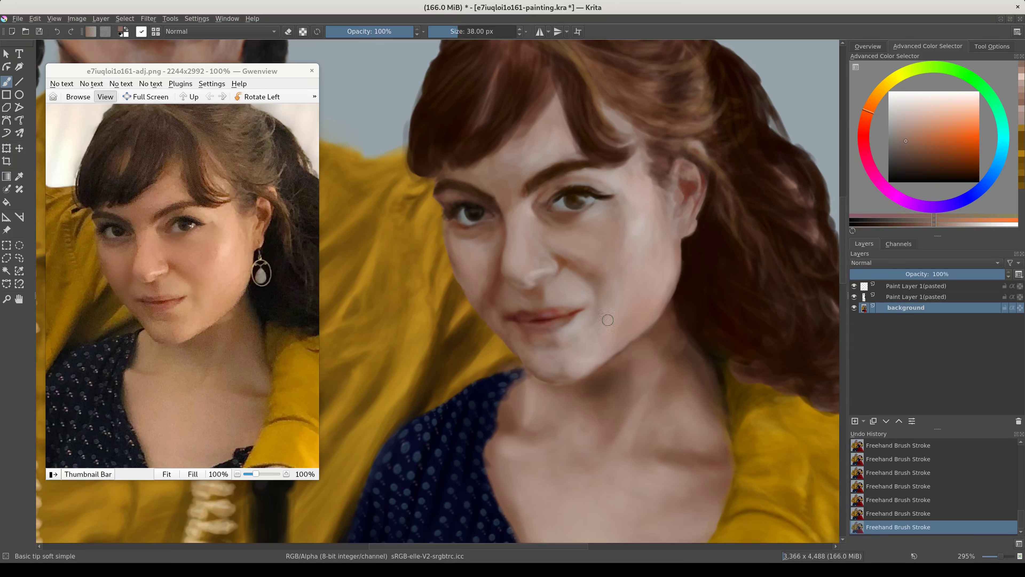
ctrl+click(586, 254)
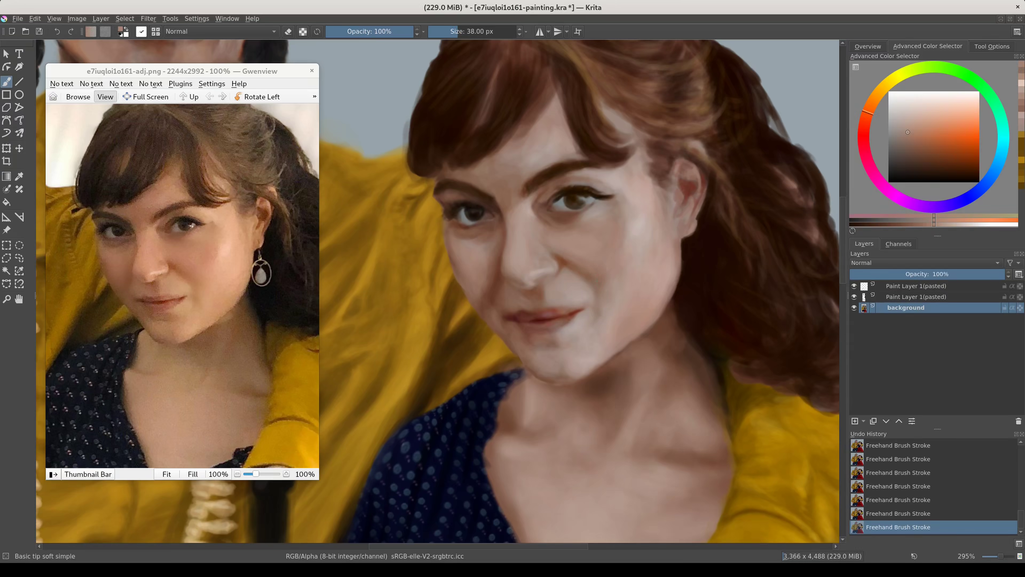
ctrl+click(573, 324)
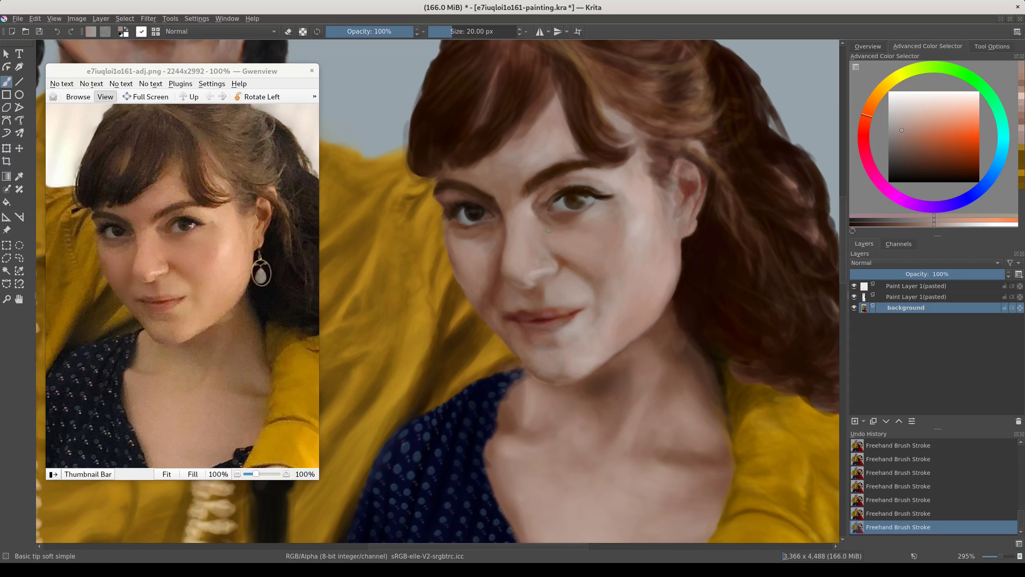
ctrl+click(527, 284)
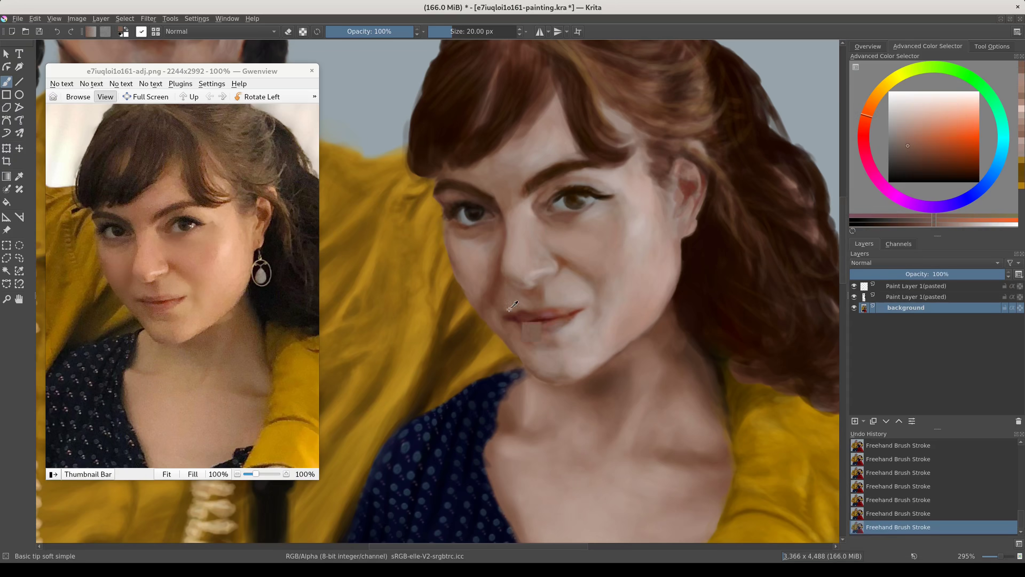
- Mix a light orange-beige nudged toward yellow and set a small brush for fine detail
click(927, 109)
click(880, 99)
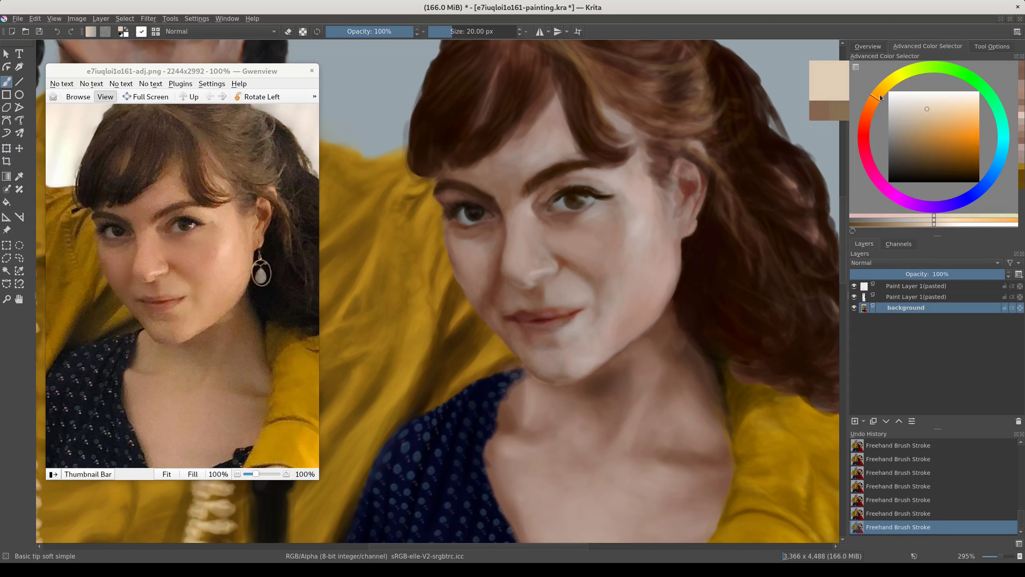
drag(881, 98, 883, 89)
key(Page_Up)
key(bracketleft)
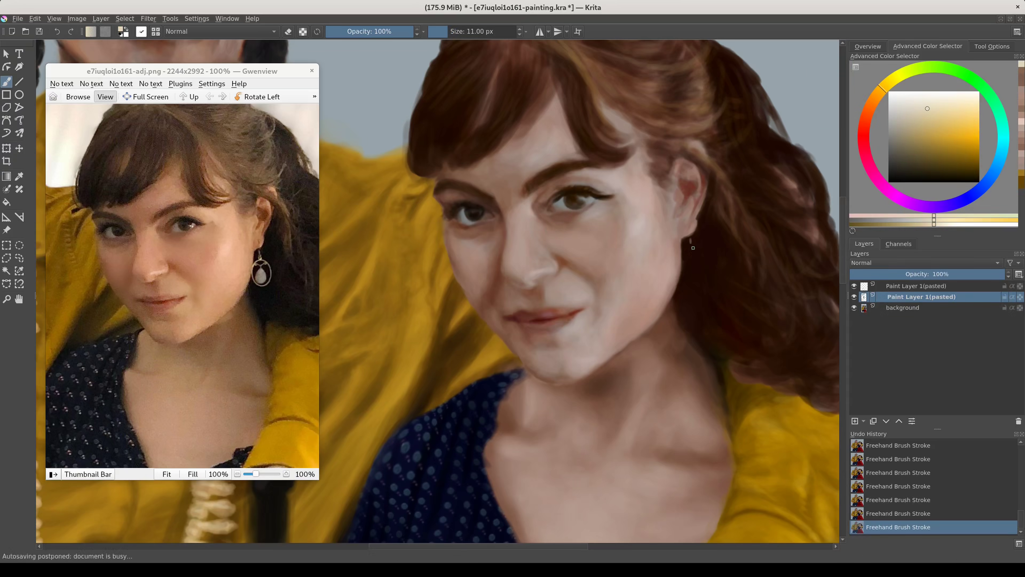
- Sketch the earring hook and a light blue-grey teardrop stone inside the hoop
drag(691, 242, 685, 262)
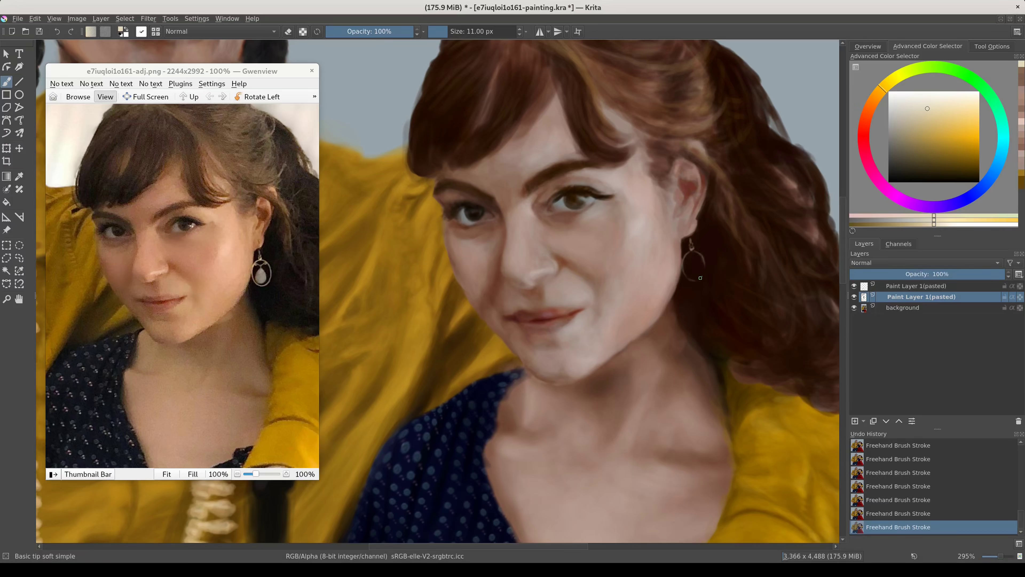
key(x)
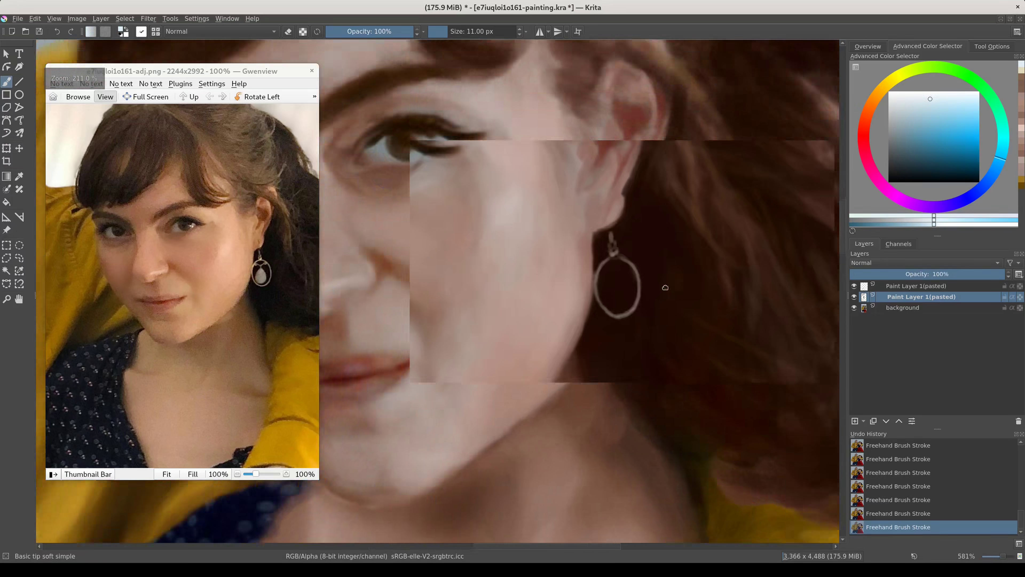
scroll(704, 273, up, 3)
mouse_move(543, 234)
mouse_down()
mouse_move(542, 254)
mouse_move(548, 242)
mouse_move(555, 264)
mouse_up()
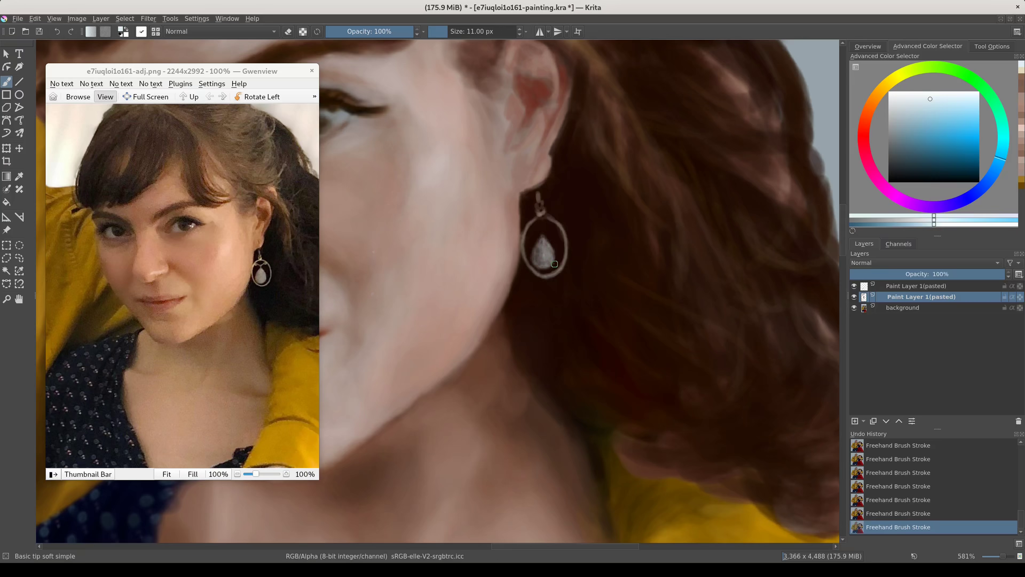
ctrl+click(547, 241)
key(bracketleft)
key(bracketleft)
key(bracketleft)
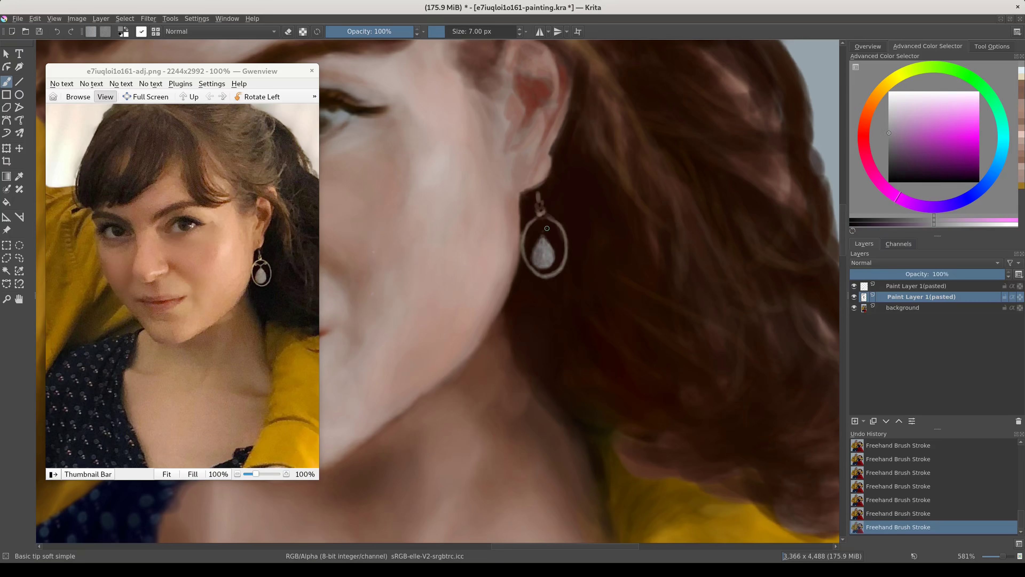
- Brighten the top of the earring loop and the drop's left side, then pick a saturated brown
ctrl+click(545, 229)
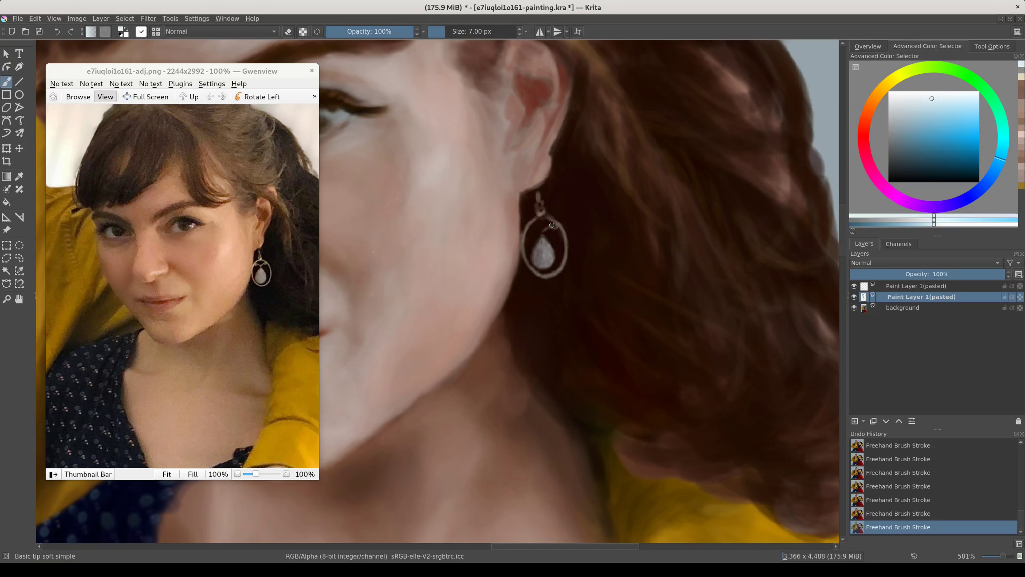
drag(527, 231, 553, 221)
drag(531, 257, 528, 277)
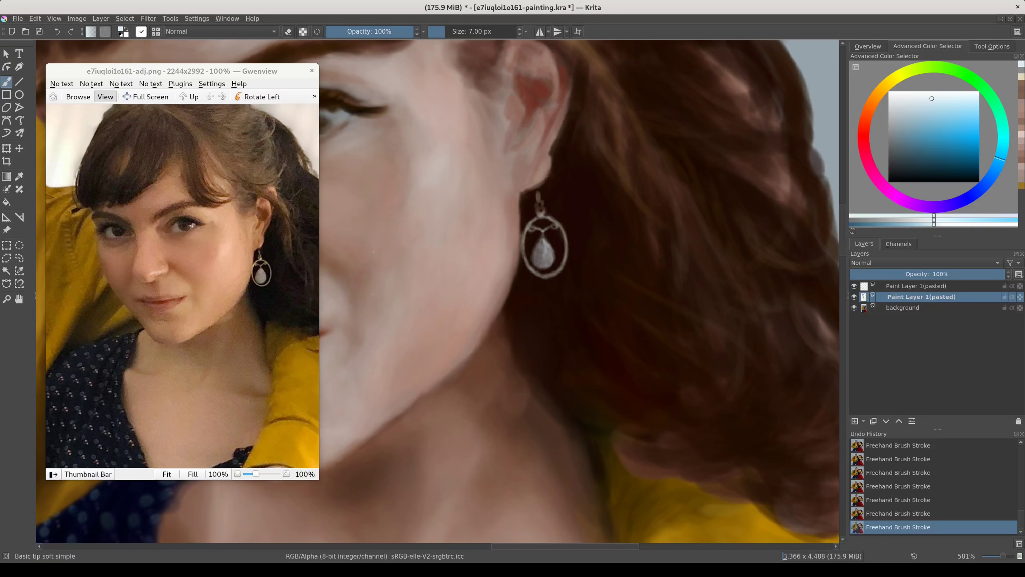
ctrl+click(572, 207)
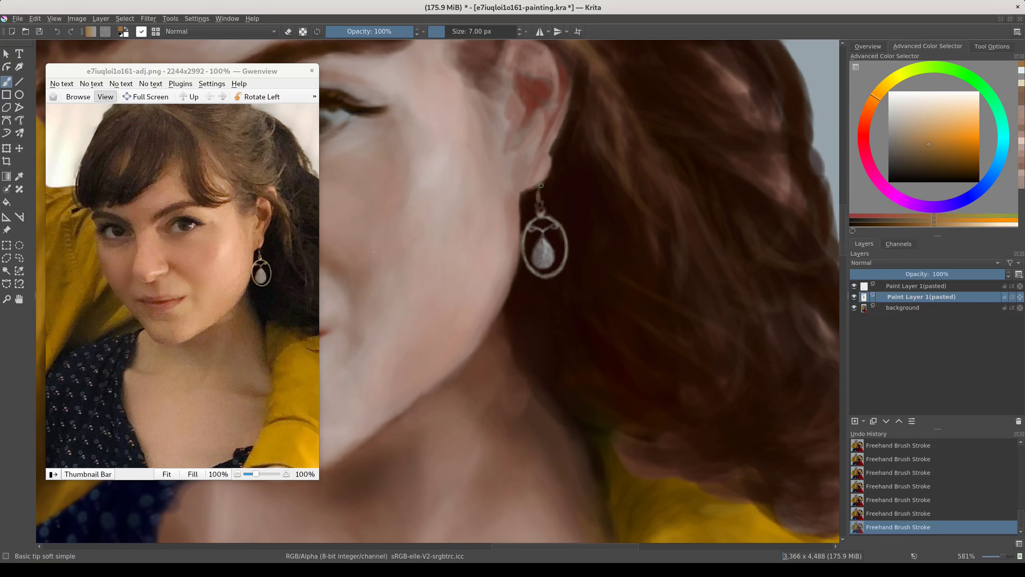
ctrl+click(514, 393)
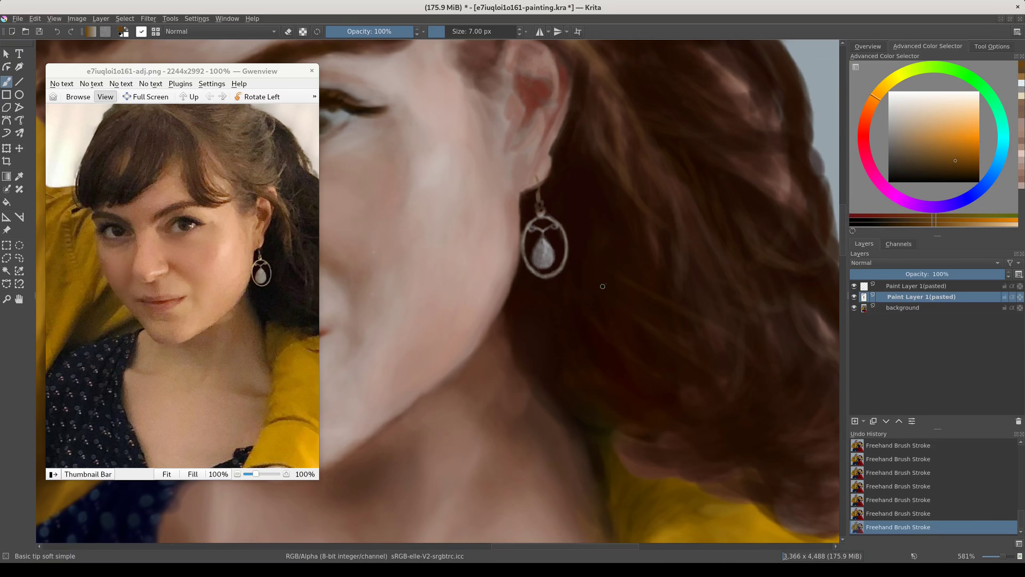
key(2)
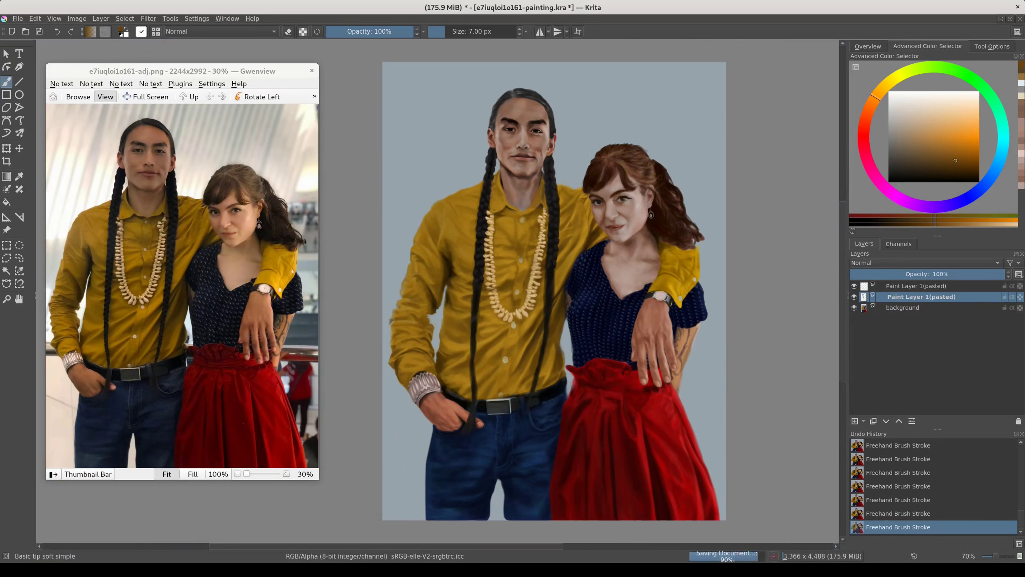